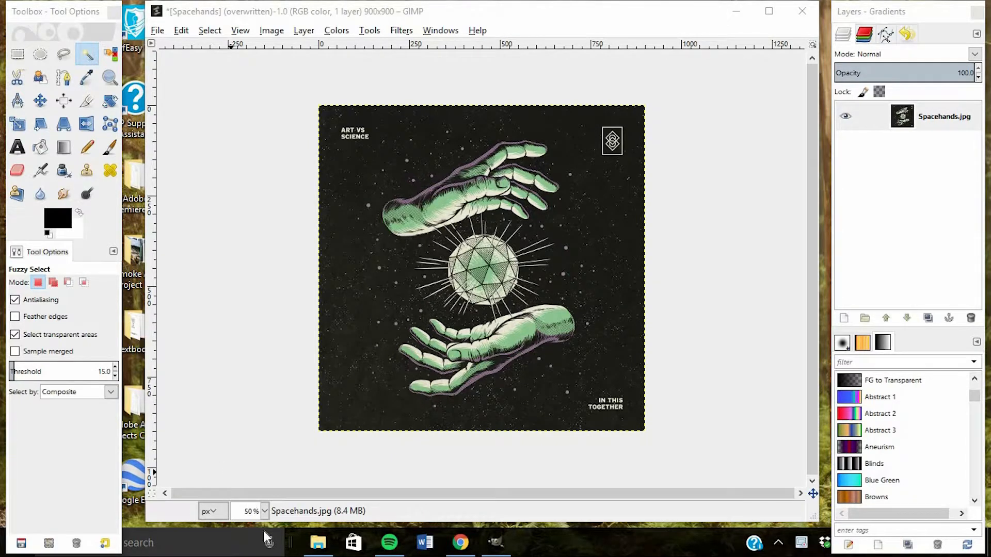
# Examine the dark starry background beside the sphere at 400% magnification, and view the artwork at 100%
pyautogui.click(265, 511)
pyautogui.click(252, 410)
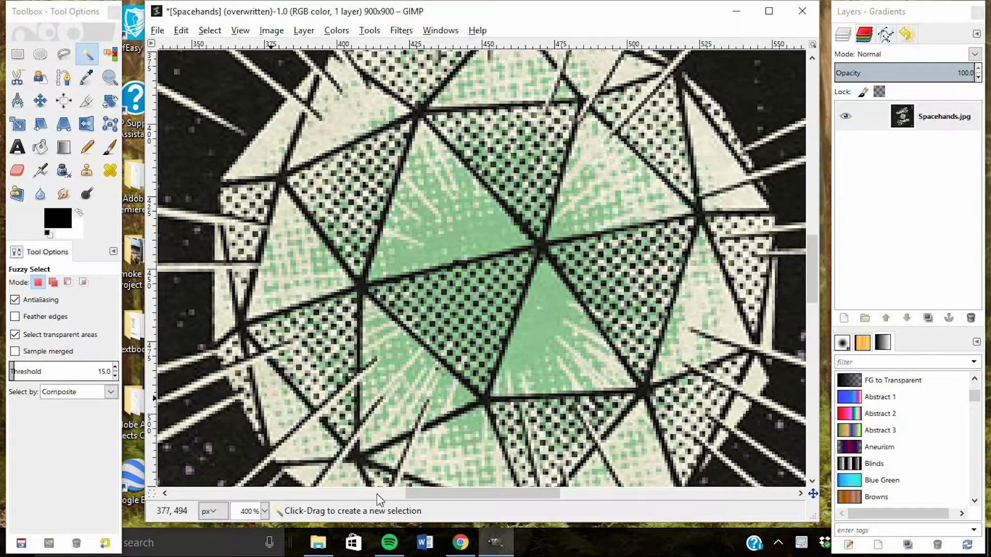
pyautogui.moveTo(411, 498); pyautogui.dragTo(282, 424)
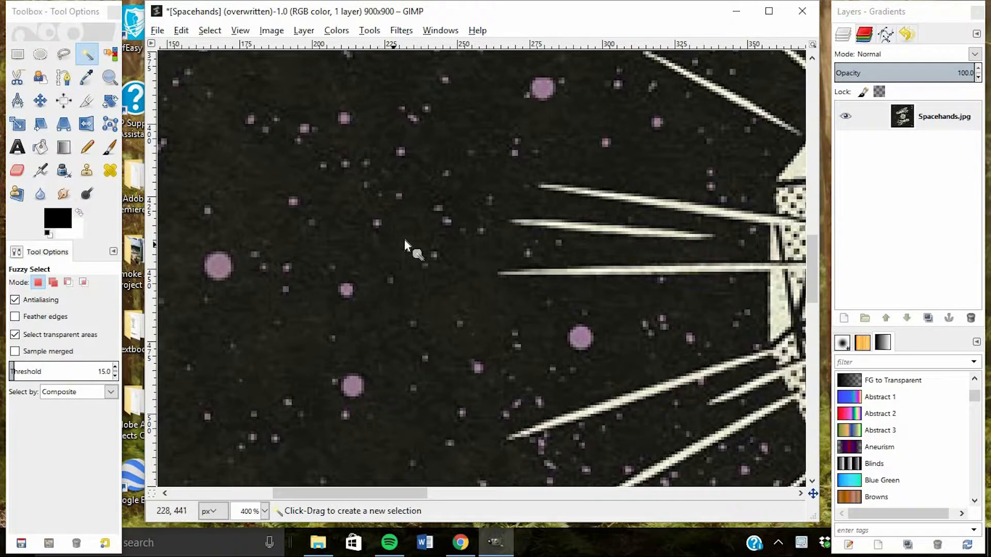
pyautogui.click(264, 510)
pyautogui.click(262, 443)
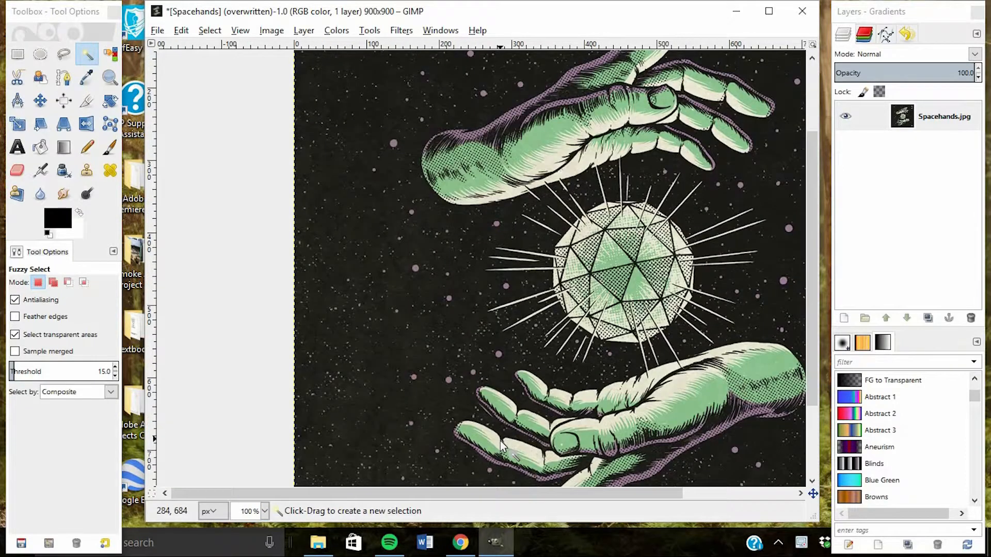
pyautogui.click(265, 511)
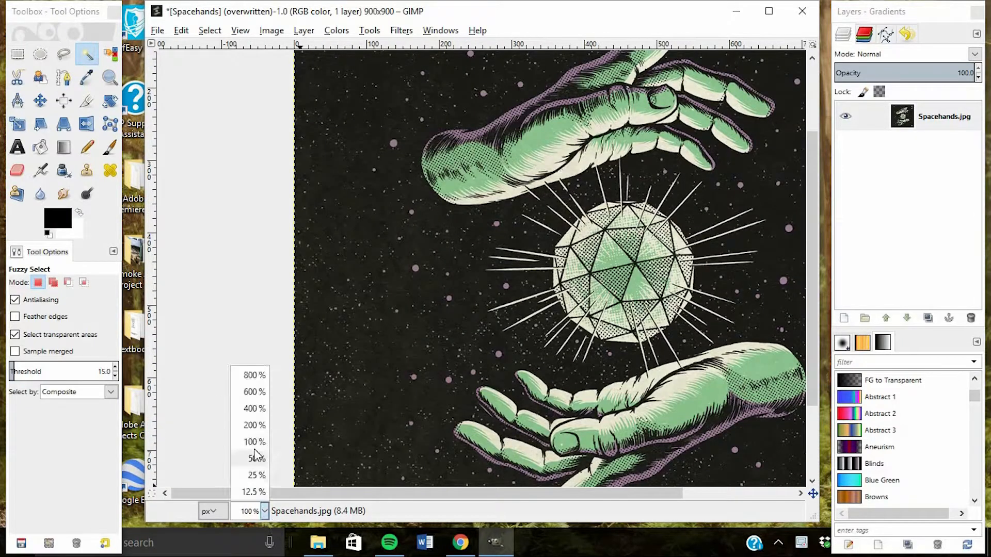
pyautogui.click(254, 458)
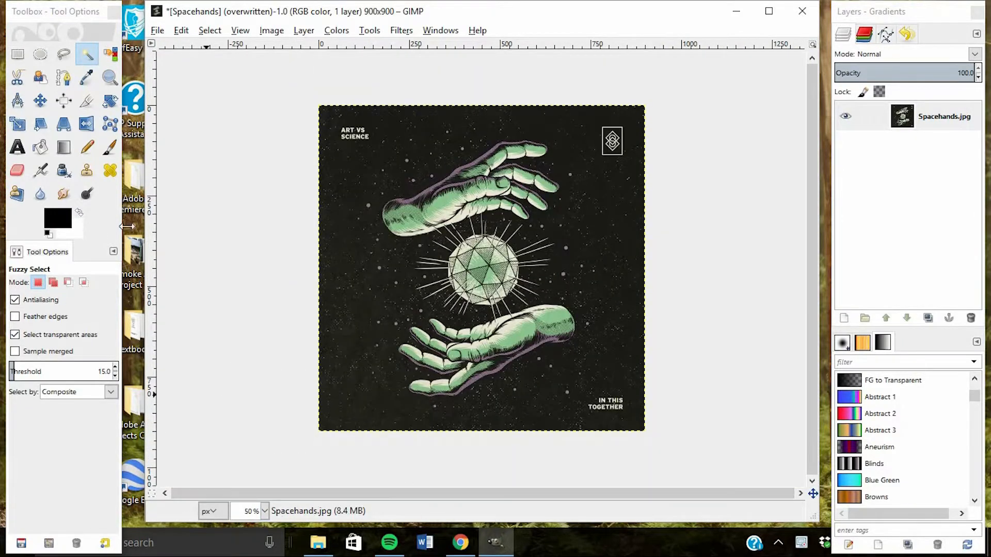
# Activate Select by Color and set the foreground color to black (000000)
pyautogui.click(110, 54)
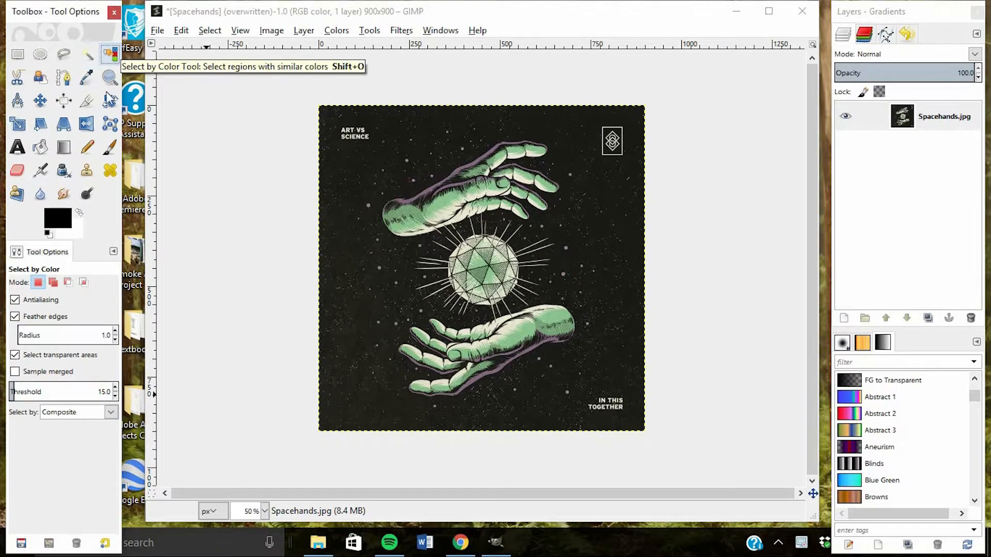
pyautogui.click(65, 219)
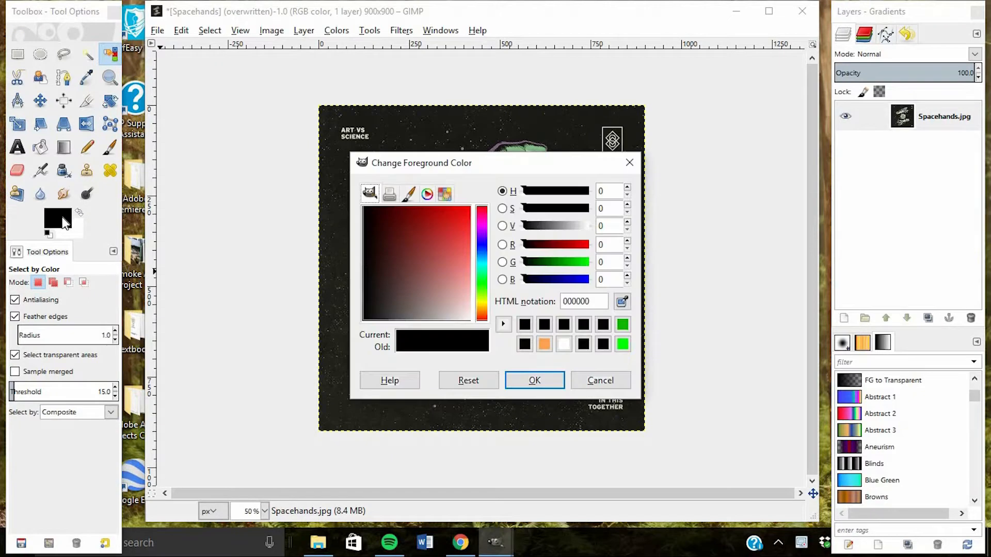
pyautogui.moveTo(394, 249); pyautogui.dragTo(360, 208)
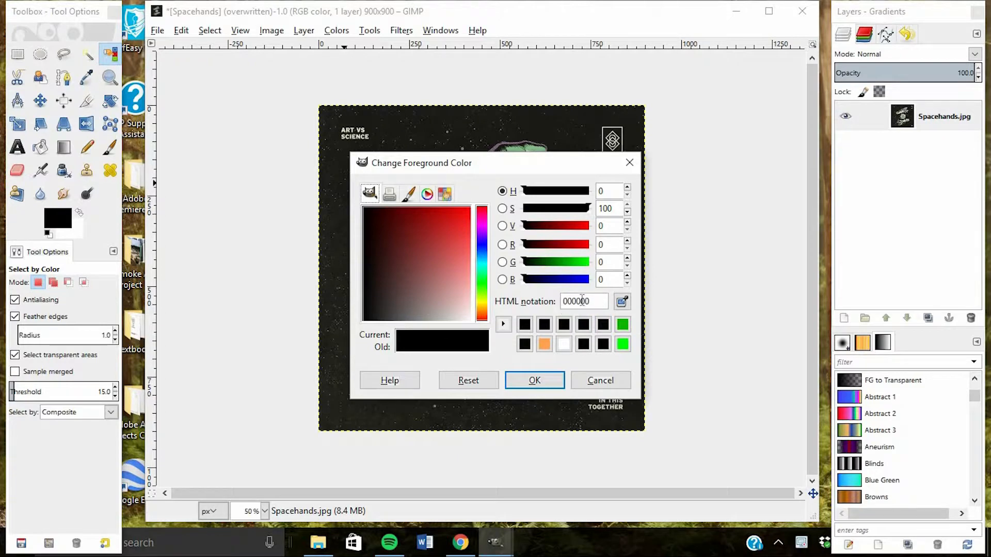
pyautogui.click(531, 380)
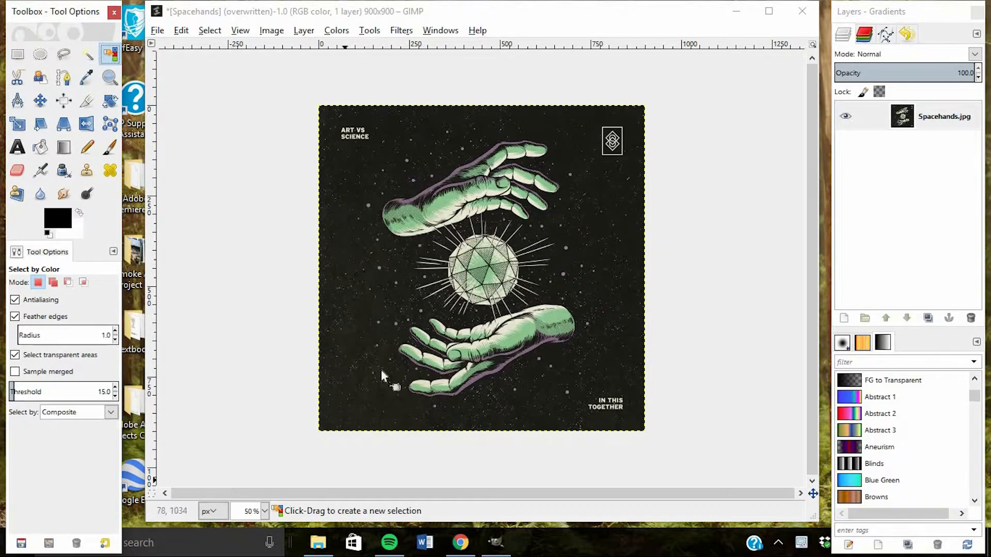
# Select all dark background regions by color, sampling the dark area beside the sphere's rays with a threshold of 15
pyautogui.click(265, 511)
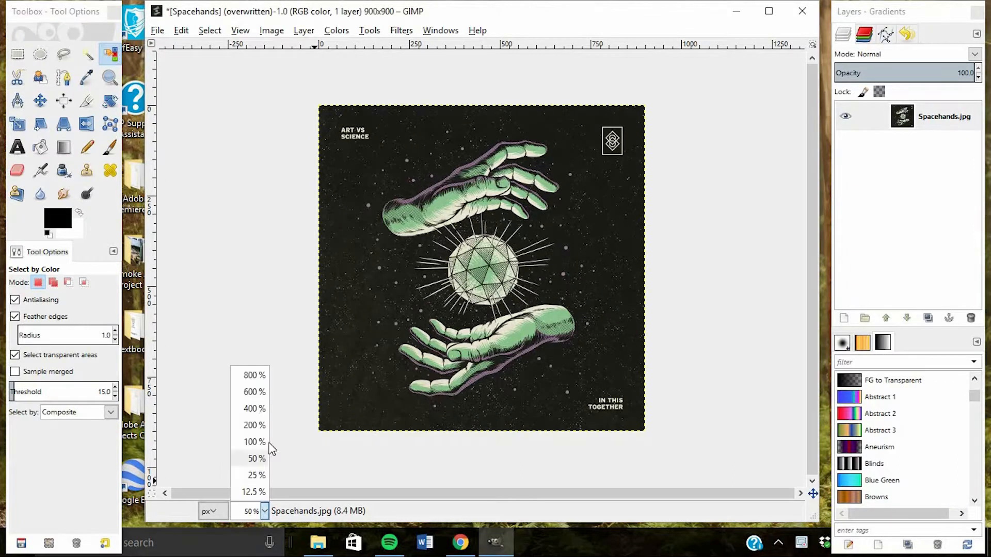
pyautogui.click(254, 409)
pyautogui.moveTo(431, 494); pyautogui.dragTo(310, 461)
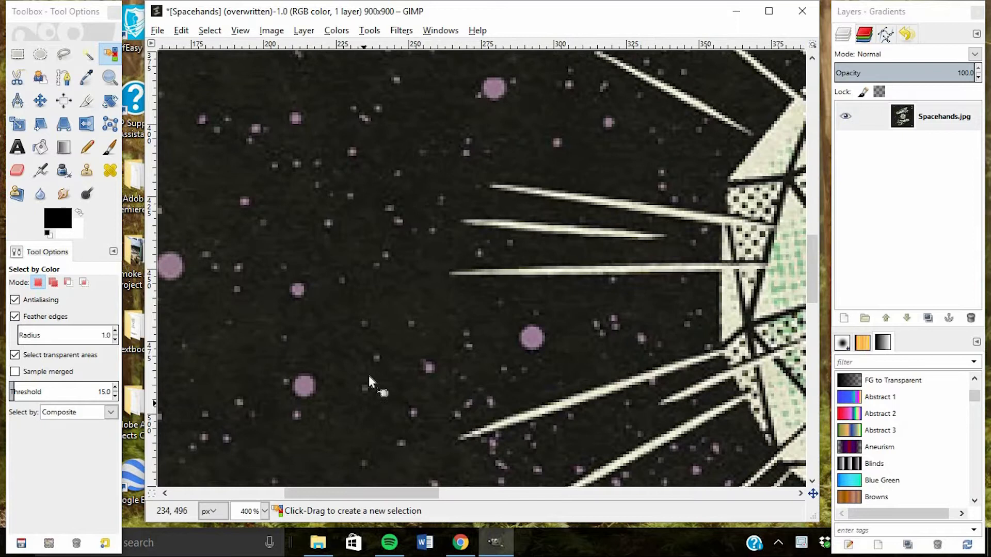
pyautogui.click(378, 297)
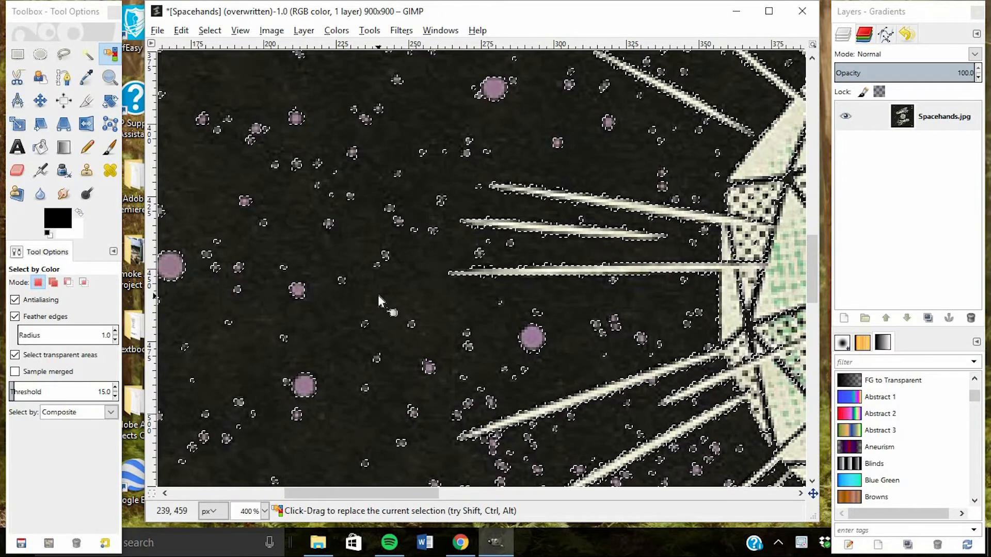
pyautogui.click(379, 297)
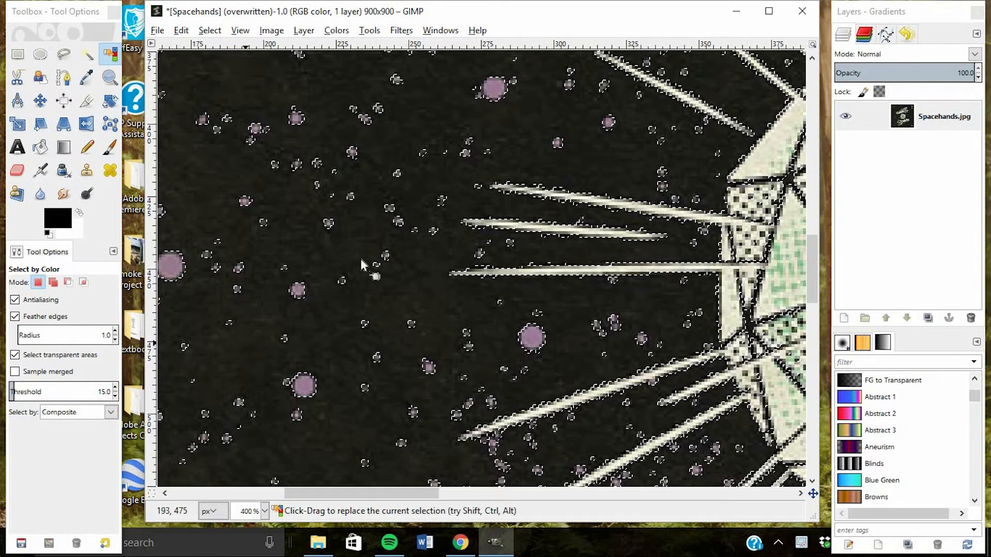
pyautogui.moveTo(356, 242); pyautogui.dragTo(408, 317)
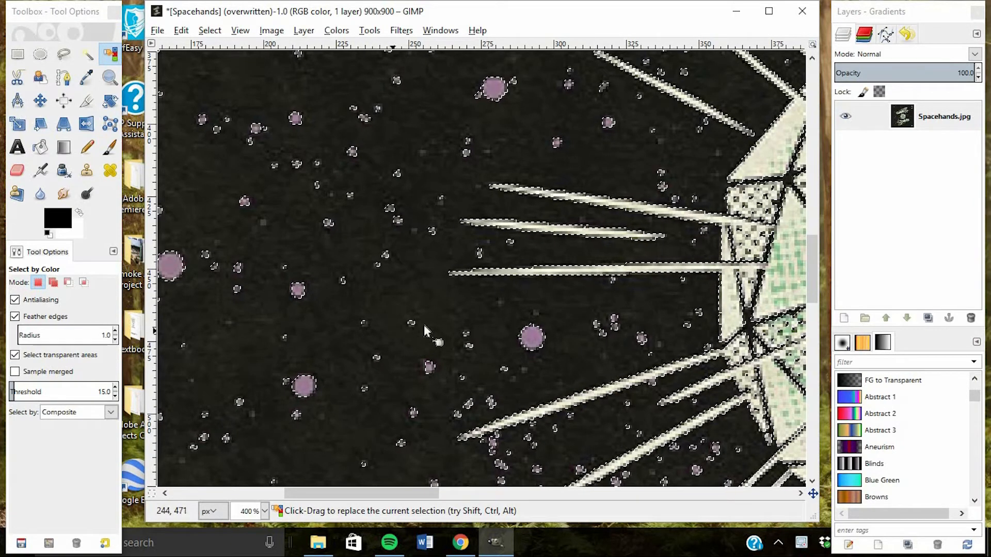
# Fill the selected dark background with the black foreground color and check the whole artwork
pyautogui.click(182, 31)
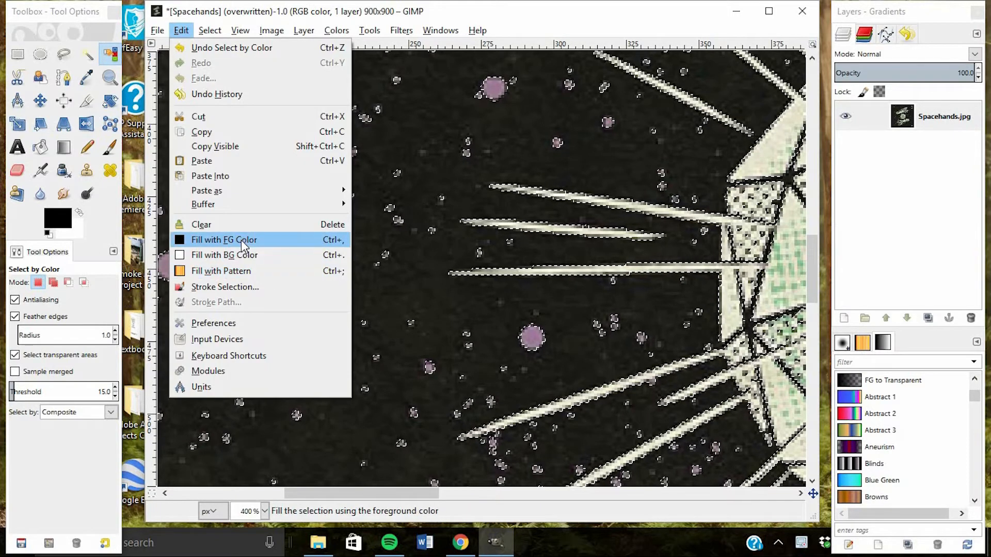
pyautogui.click(240, 240)
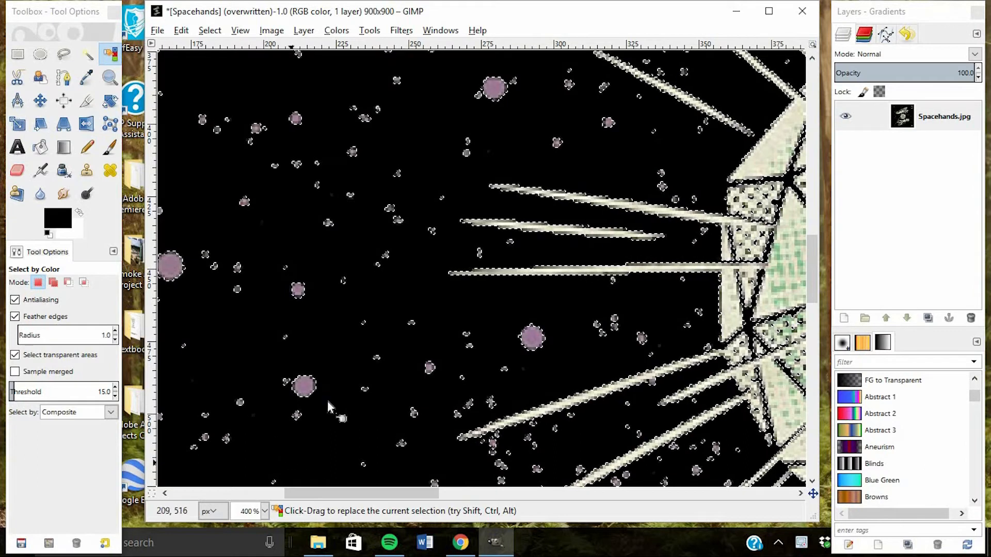
pyautogui.click(265, 511)
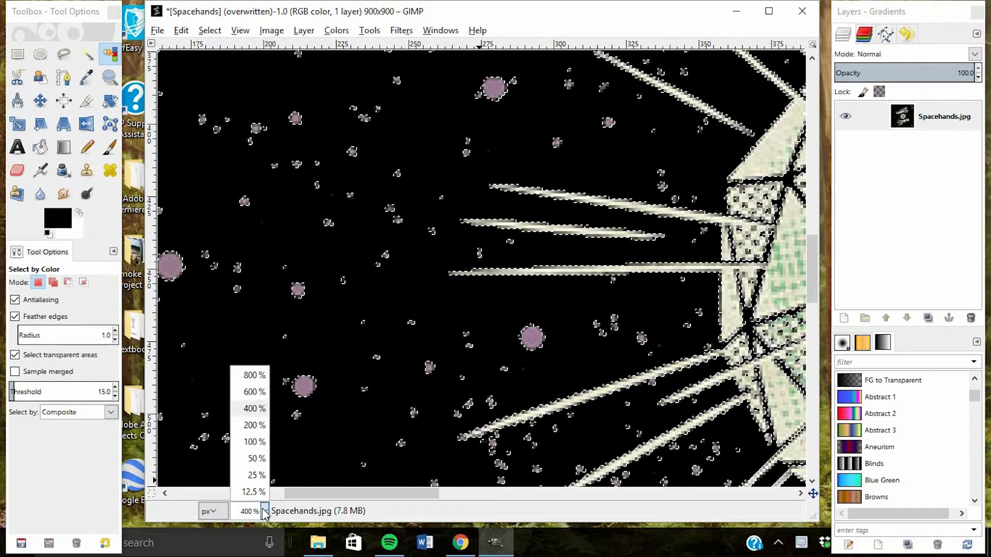
pyautogui.click(257, 458)
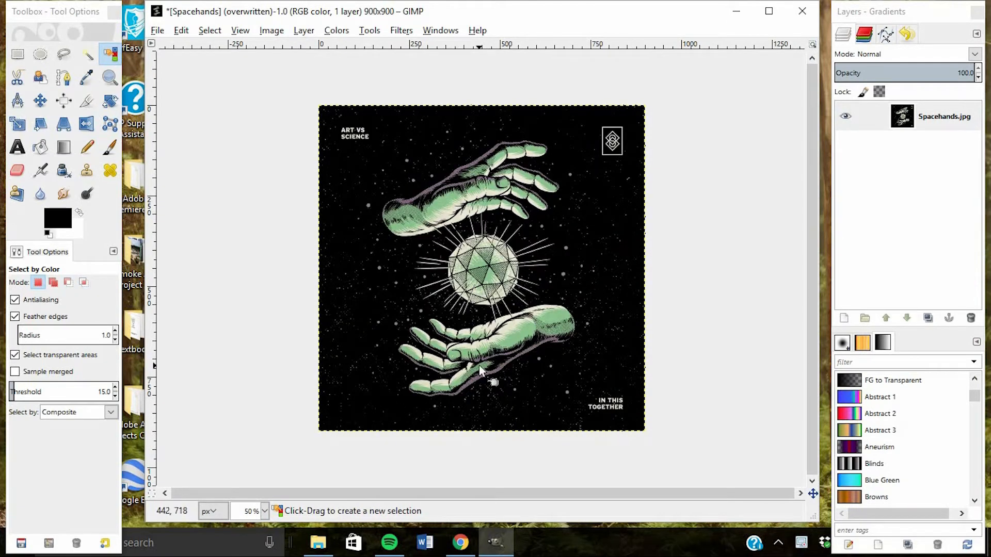
pyautogui.click(264, 512)
pyautogui.click(256, 442)
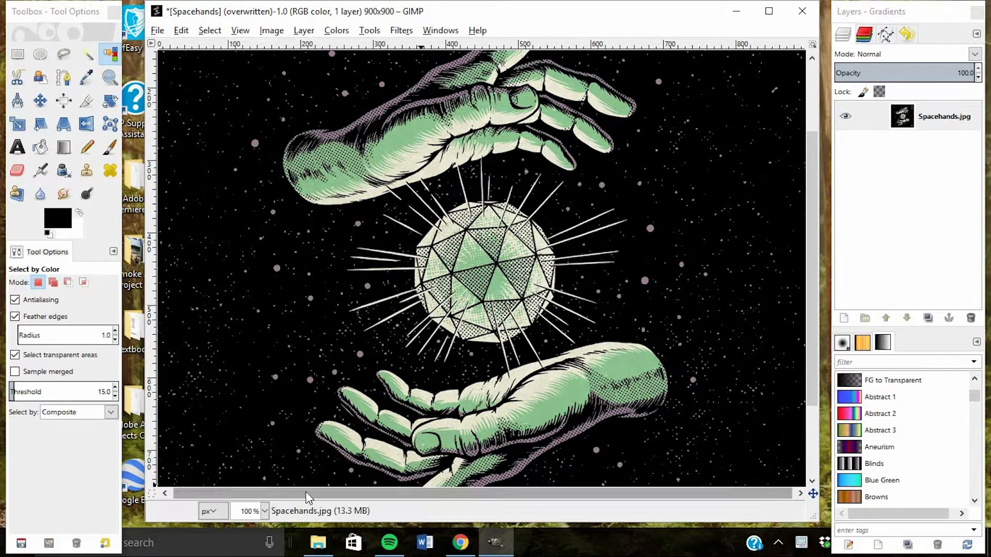
pyautogui.click(265, 512)
pyautogui.click(270, 453)
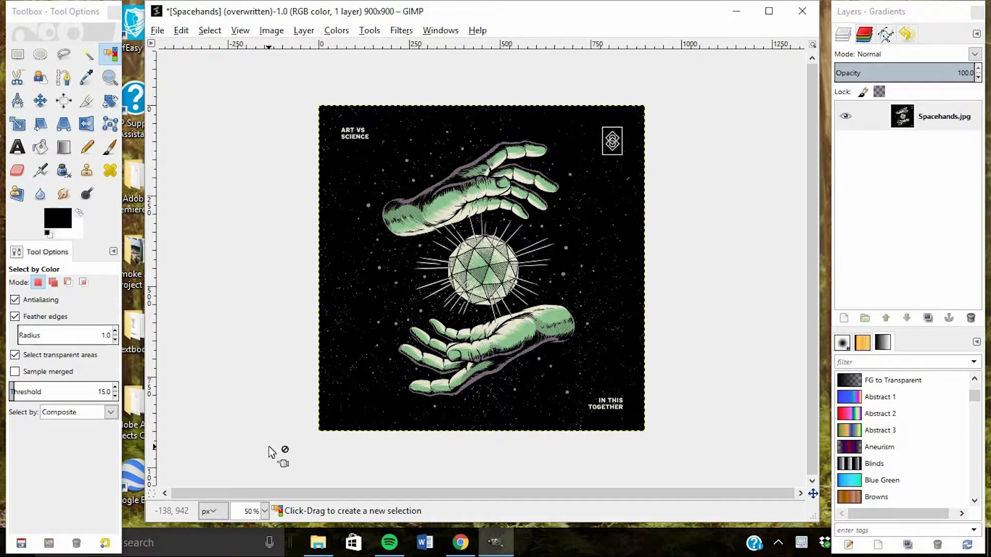
# Crop the image to 600 × 760 px around the hands and sphere, excluding the corner text and emblem
pyautogui.click(87, 104)
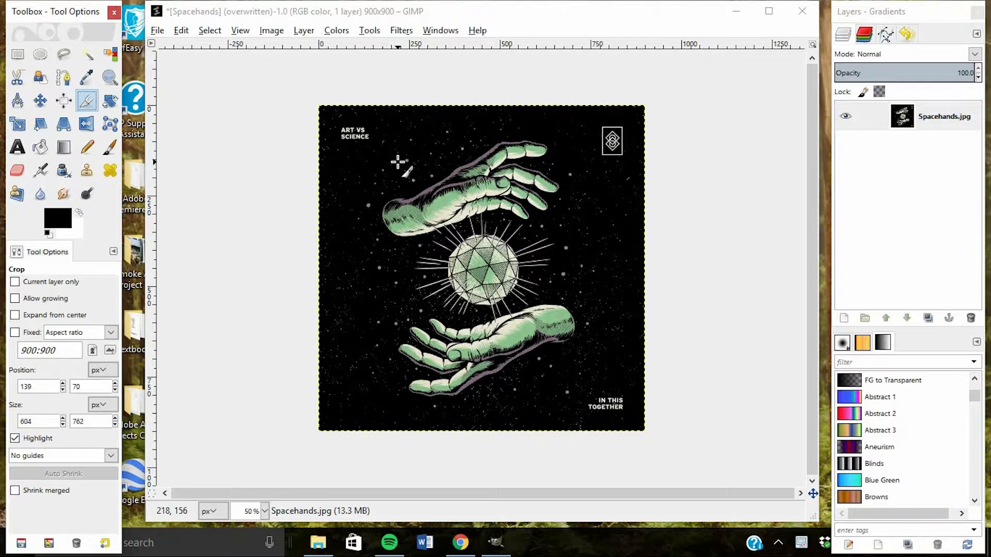
pyautogui.moveTo(369, 130); pyautogui.dragTo(587, 406)
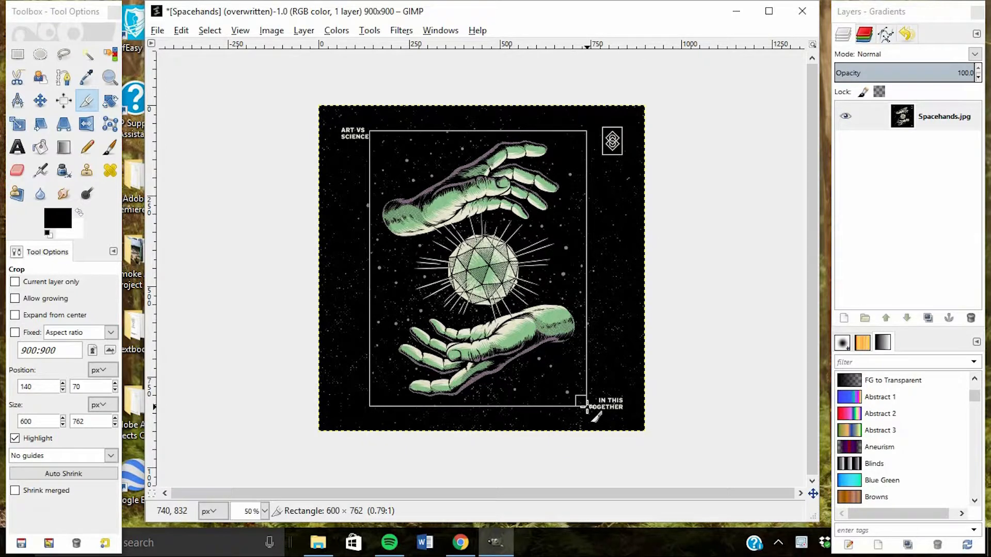
pyautogui.moveTo(587, 407); pyautogui.dragTo(586, 405)
pyautogui.click(522, 350)
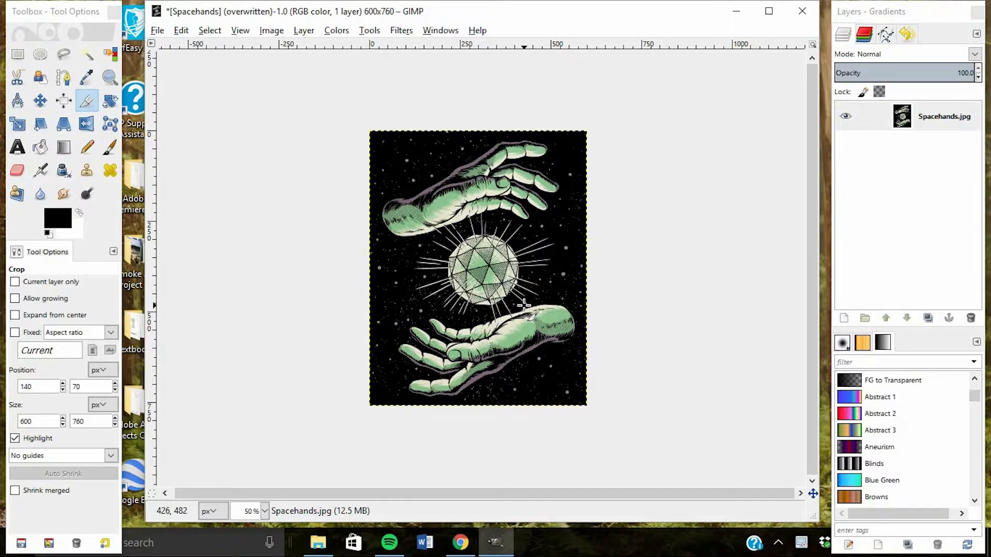
# Rotate the whole image 90° counter-clockwise
pyautogui.click(274, 32)
pyautogui.moveTo(308, 77)
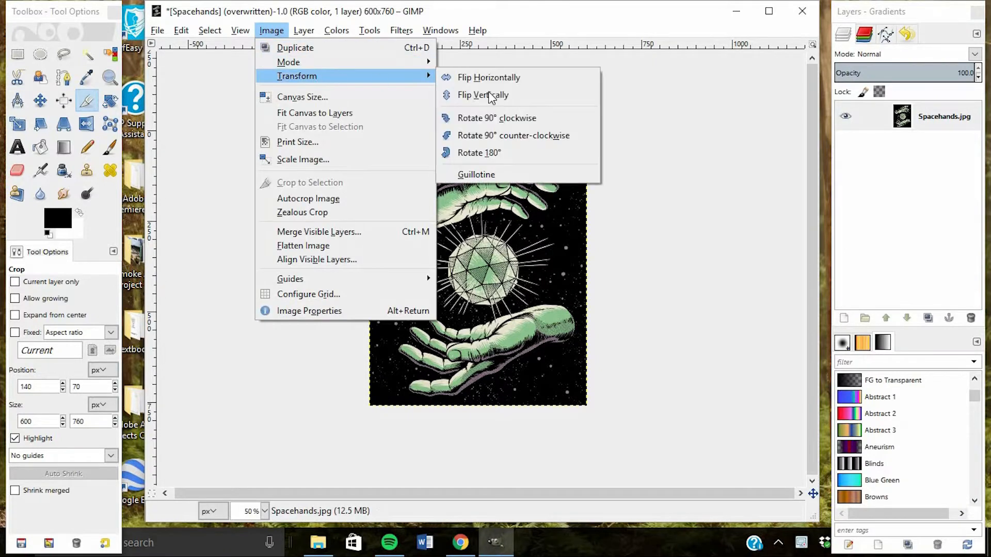
pyautogui.click(495, 136)
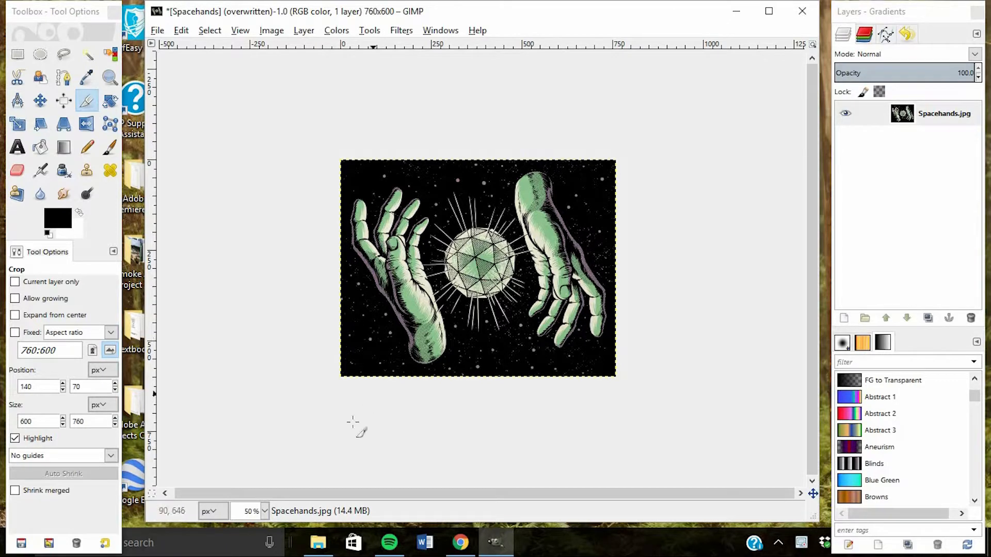
# Raise the image's master saturation to 100 with Hue-Saturation
pyautogui.click(265, 511)
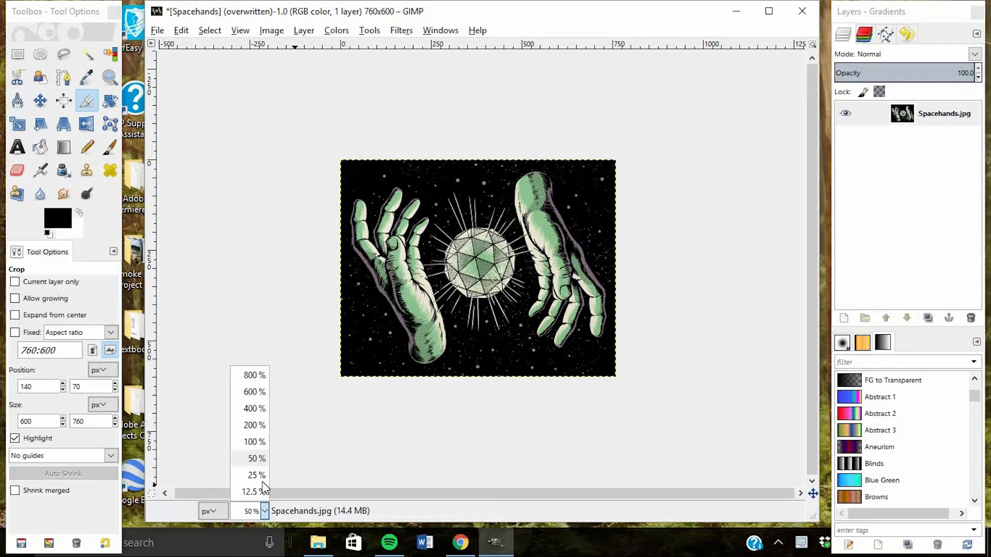
pyautogui.click(249, 422)
pyautogui.moveTo(379, 493); pyautogui.dragTo(337, 519)
pyautogui.click(264, 511)
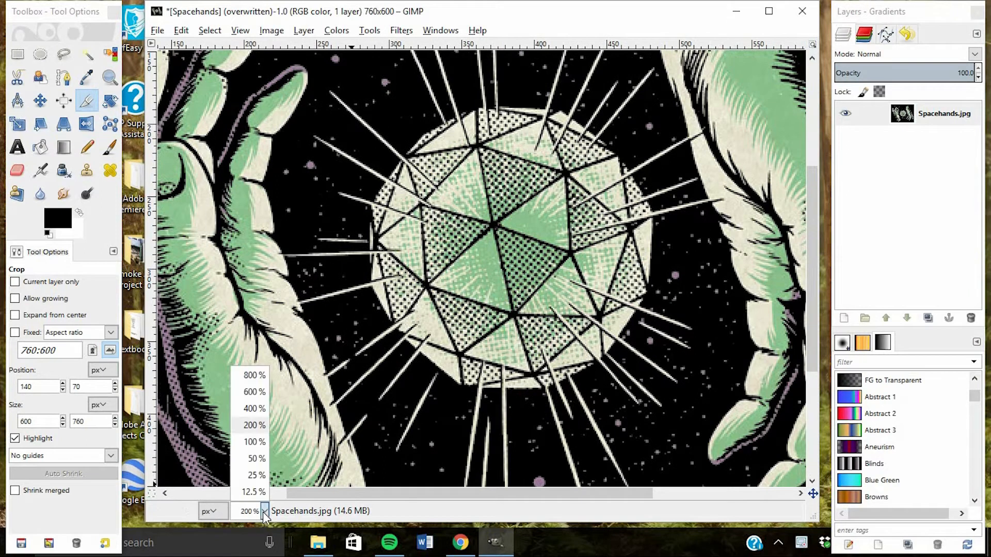
pyautogui.click(250, 440)
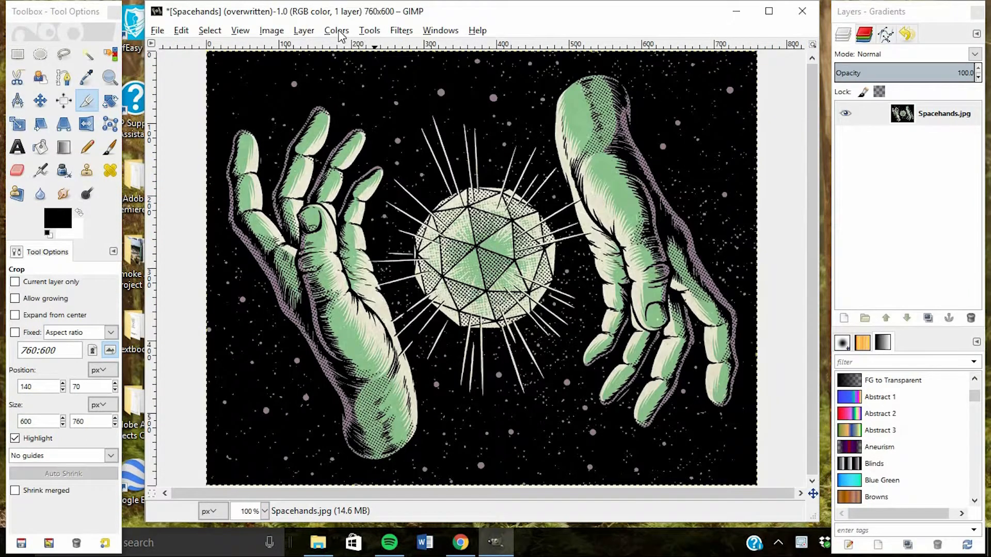
pyautogui.click(338, 32)
pyautogui.click(360, 67)
pyautogui.click(775, 314)
pyautogui.click(774, 350)
pyautogui.moveTo(788, 349); pyautogui.dragTo(874, 354)
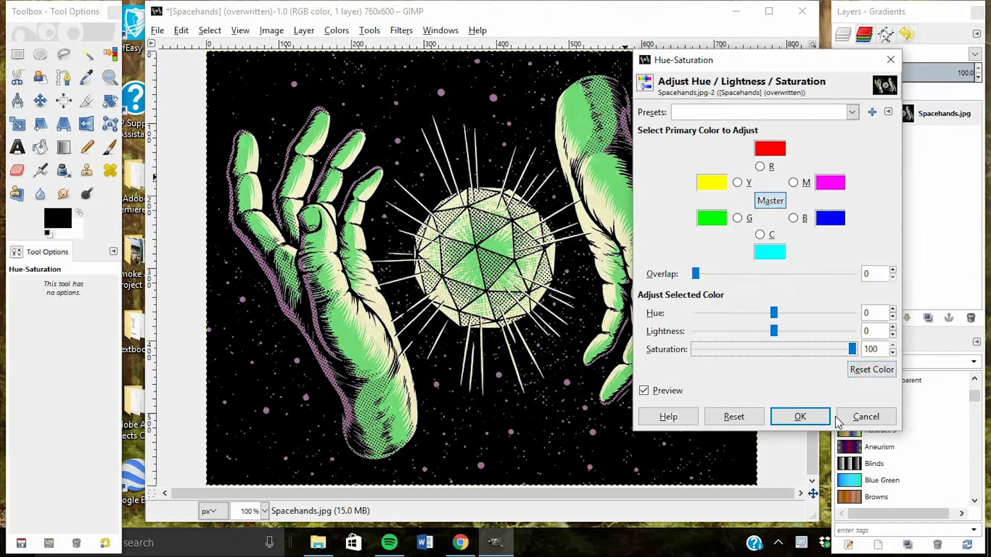
pyautogui.click(793, 418)
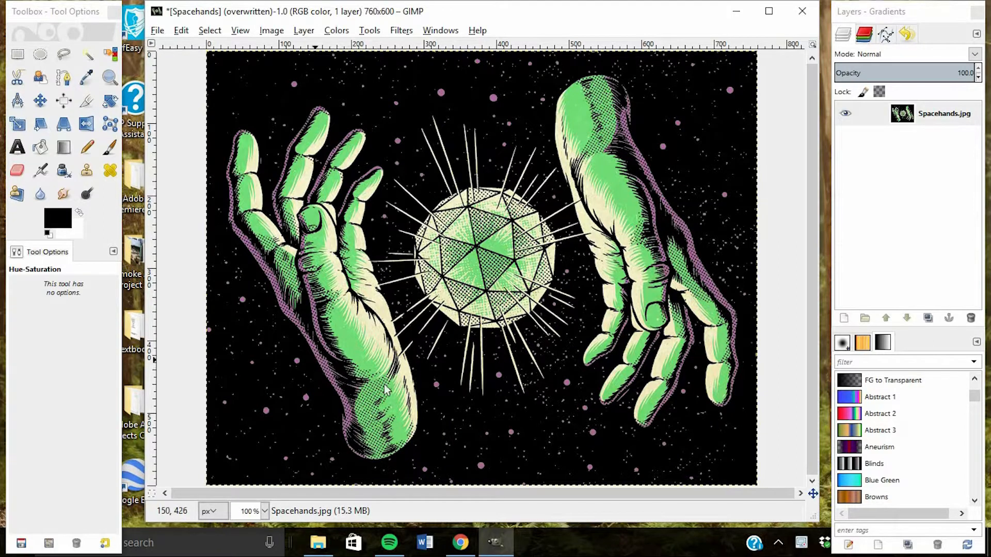
# Raise the image's contrast to 118 with Brightness-Contrast
pyautogui.click(337, 31)
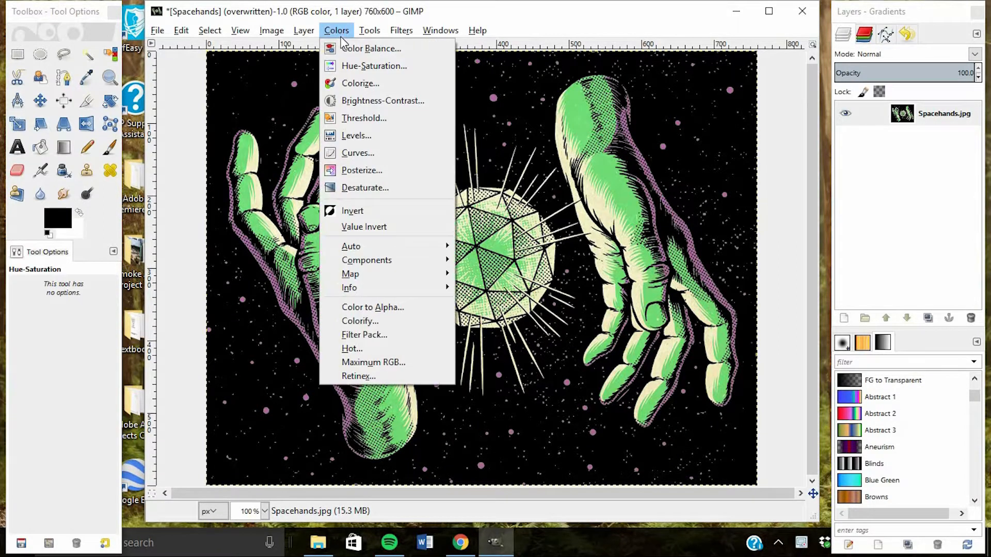
pyautogui.click(384, 101)
pyautogui.moveTo(567, 164); pyautogui.dragTo(639, 166)
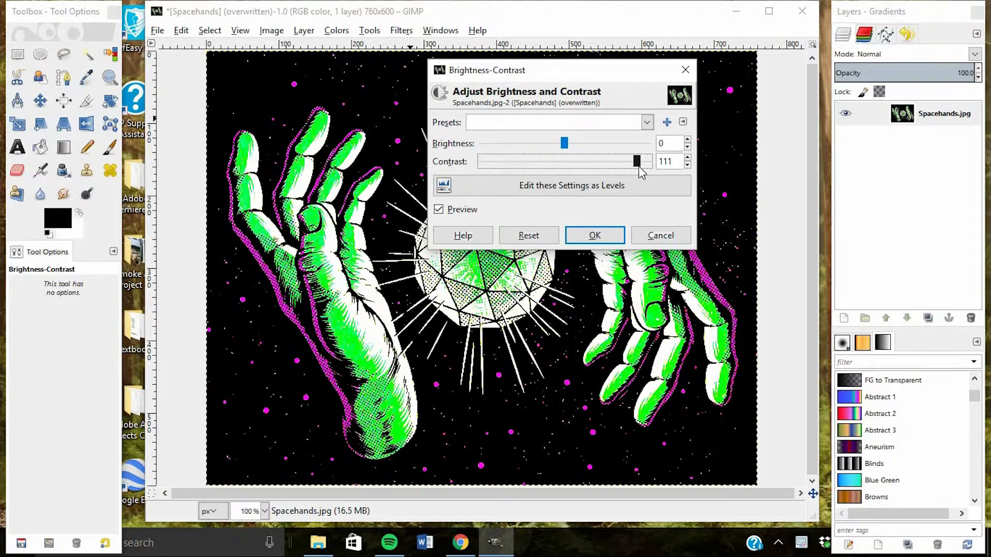
pyautogui.moveTo(639, 166)
pyautogui.mouseDown()
pyautogui.moveTo(662, 168)
pyautogui.moveTo(610, 167)
pyautogui.moveTo(649, 168)
pyautogui.mouseUp()
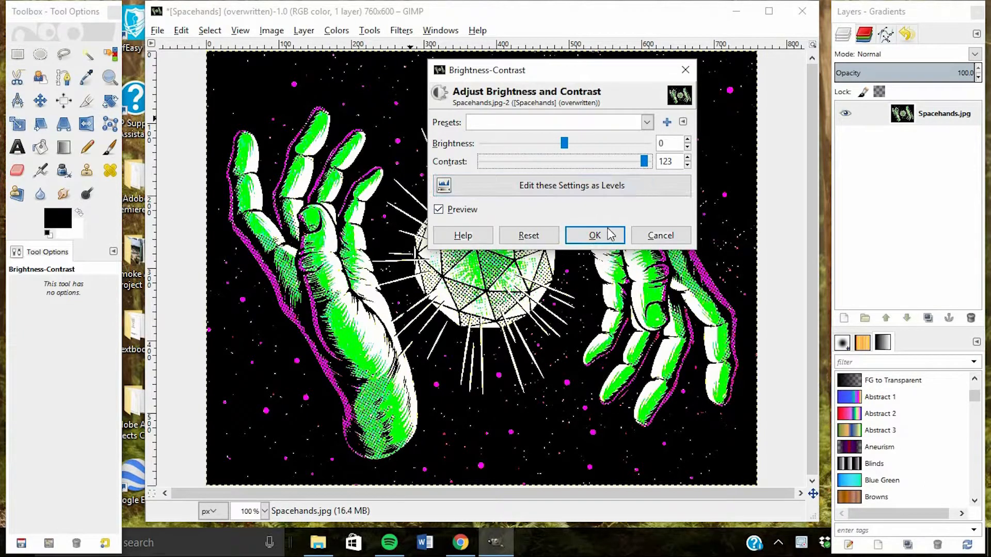
pyautogui.moveTo(645, 165); pyautogui.dragTo(643, 163)
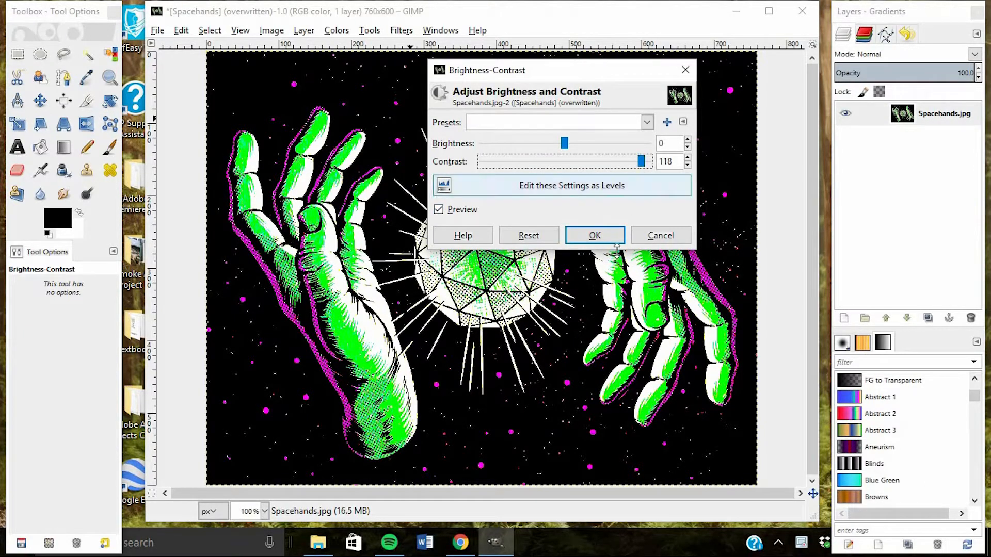
pyautogui.click(597, 237)
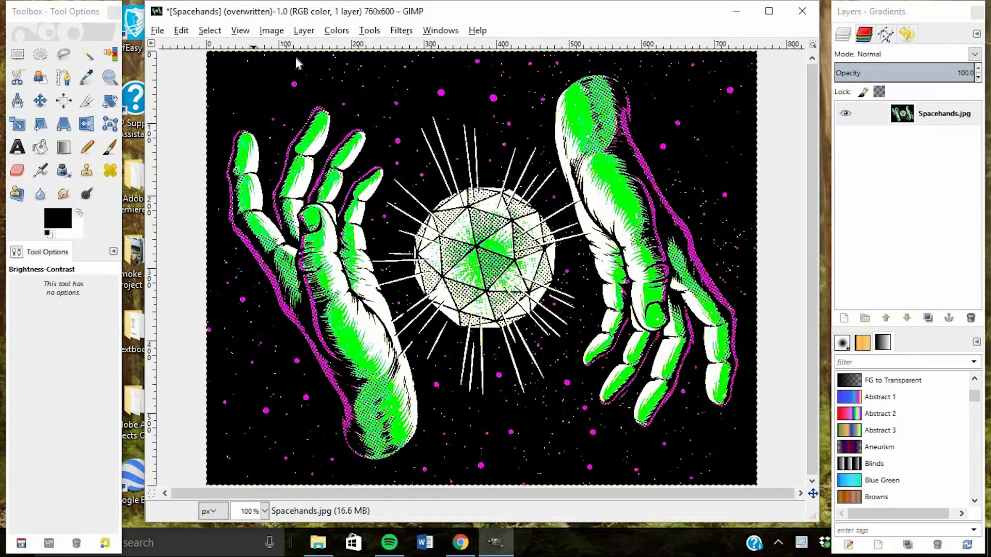
# Scale the image to 128 × 101 px with Sinc (Lanczos3) interpolation and view it at 400%
pyautogui.click(271, 31)
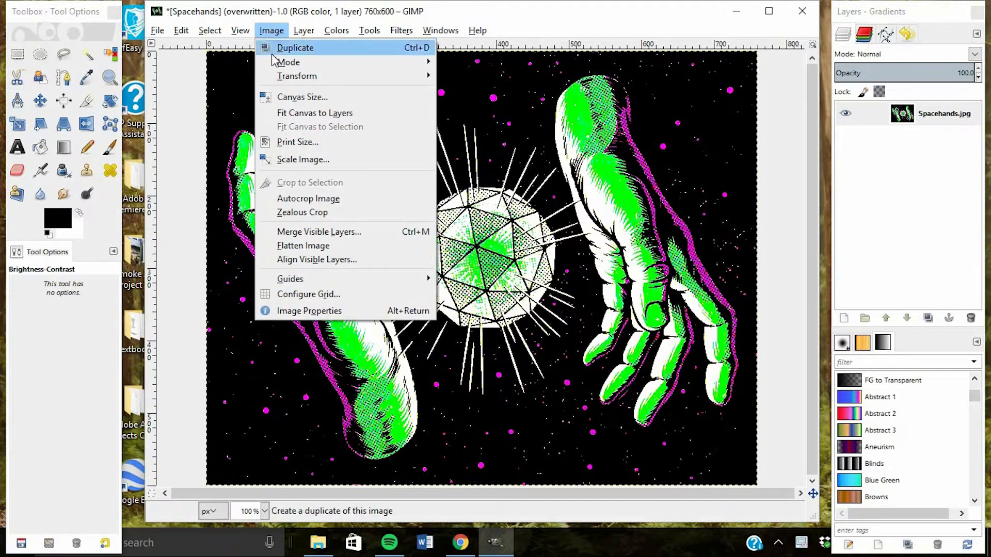
pyautogui.click(302, 161)
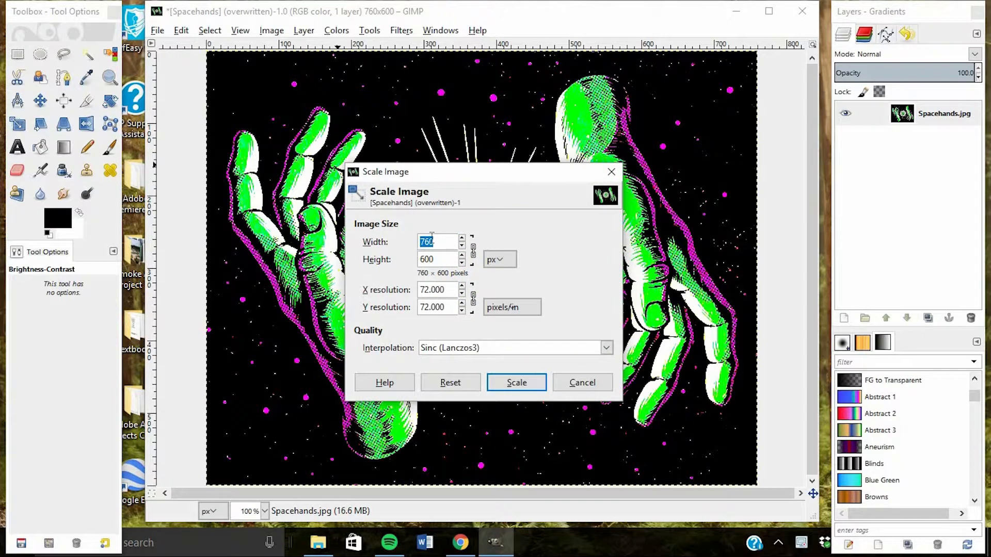
pyautogui.write('128')
pyautogui.click(478, 347)
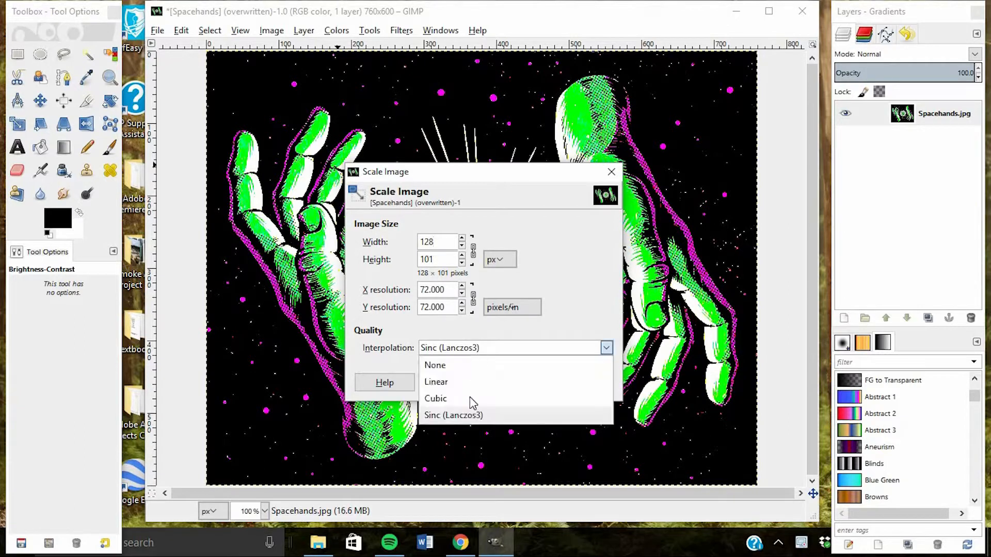
pyautogui.click(443, 415)
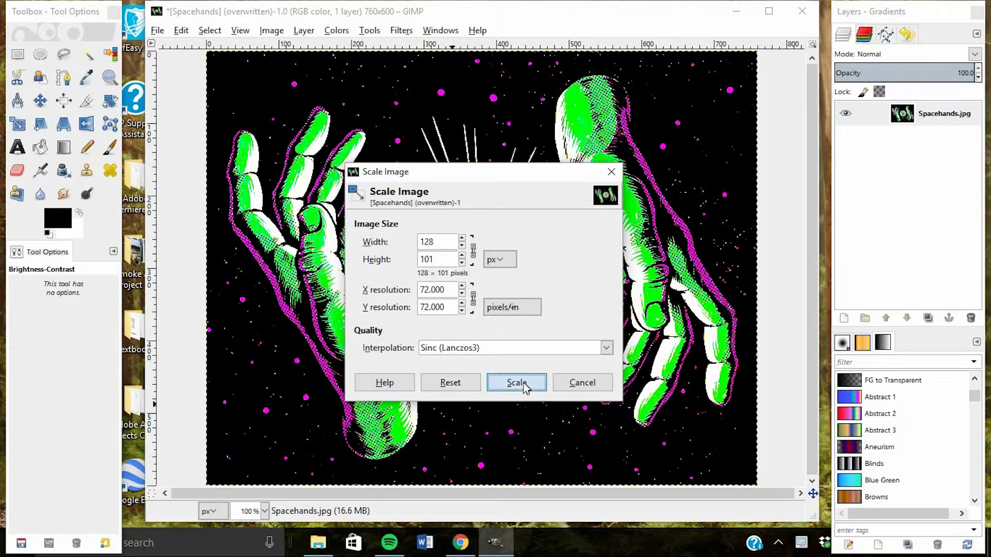
pyautogui.click(516, 383)
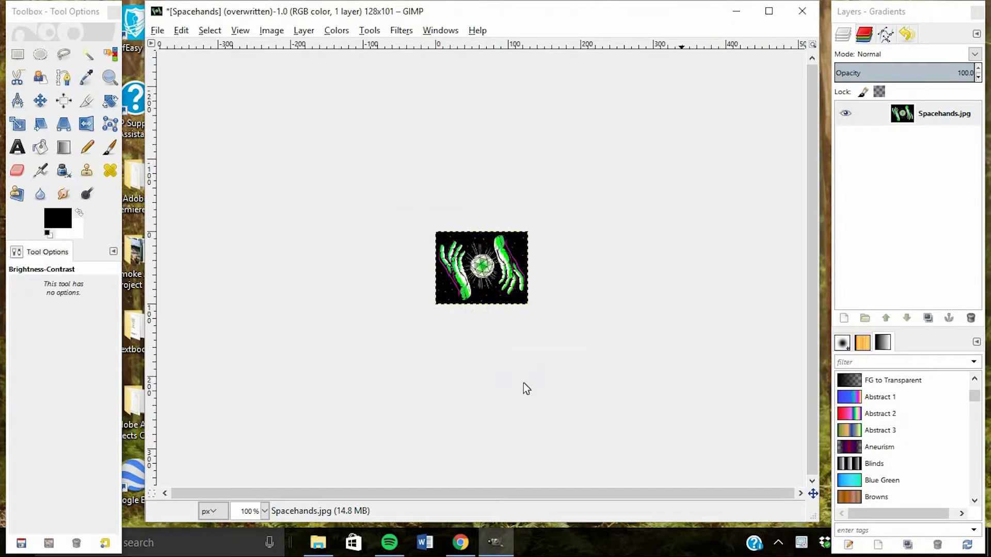
pyautogui.click(264, 512)
pyautogui.click(257, 408)
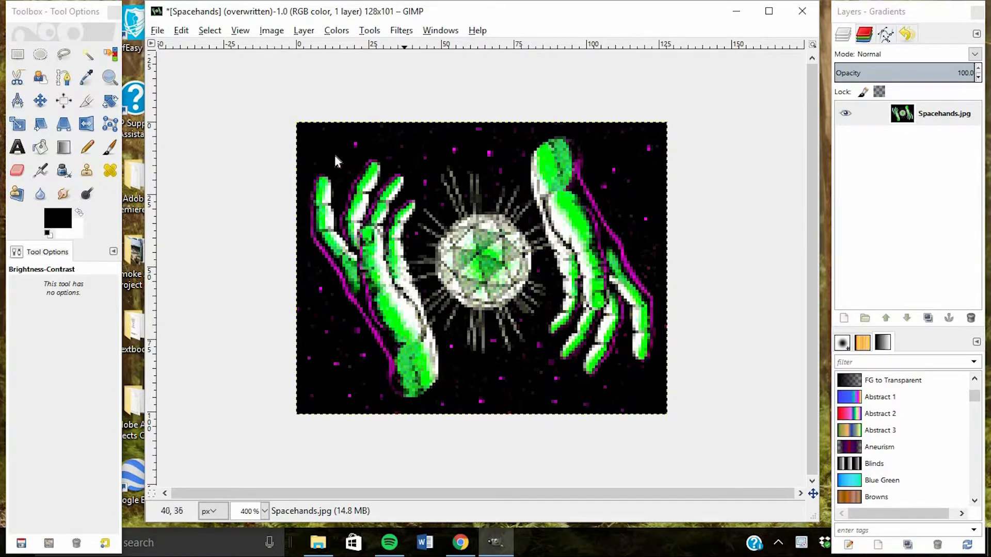
# Try converting the image to indexed color with a 7-color optimum palette and Floyd-Steinberg (reduced color bleeding) dithering, and undo the conversion
pyautogui.click(269, 31)
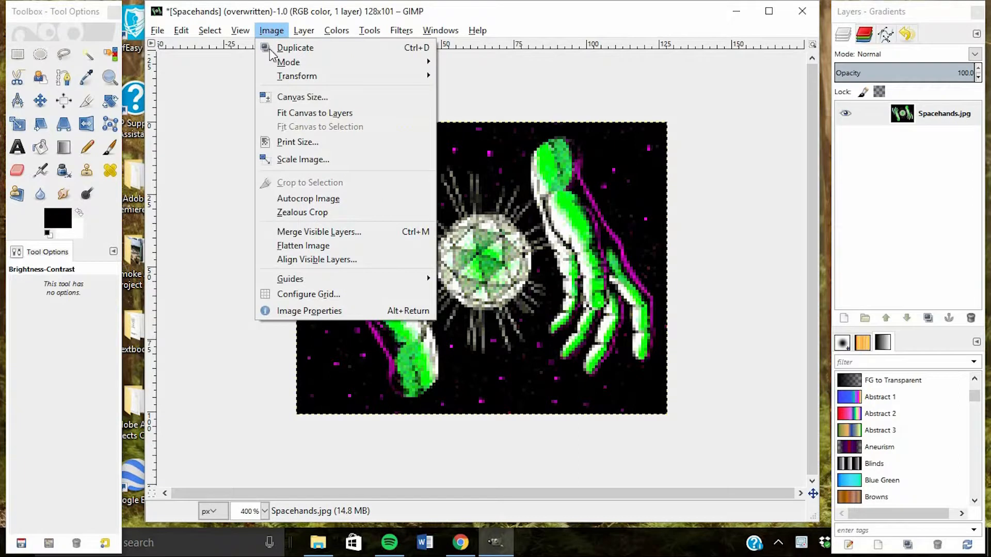
pyautogui.moveTo(408, 63)
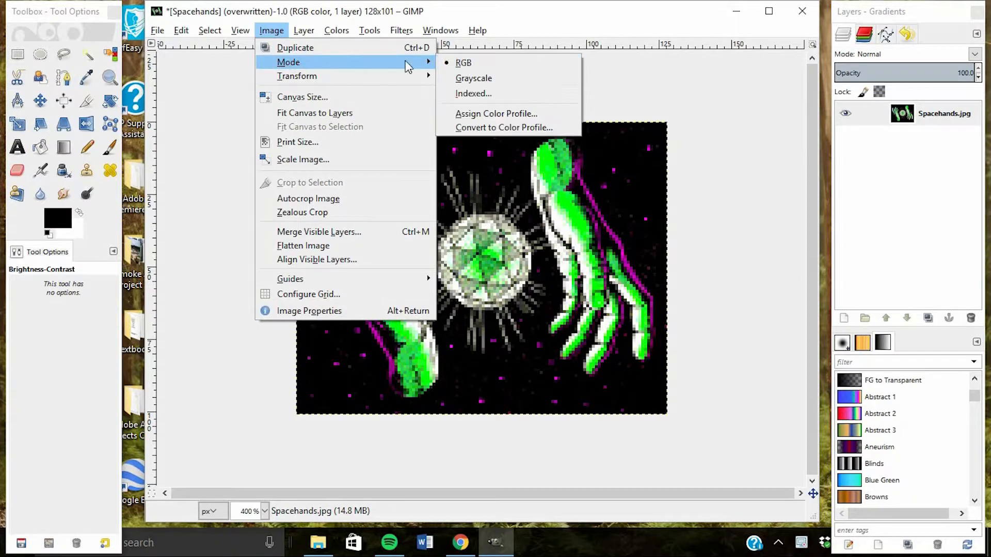
pyautogui.click(473, 93)
pyautogui.moveTo(506, 146); pyautogui.dragTo(724, 92)
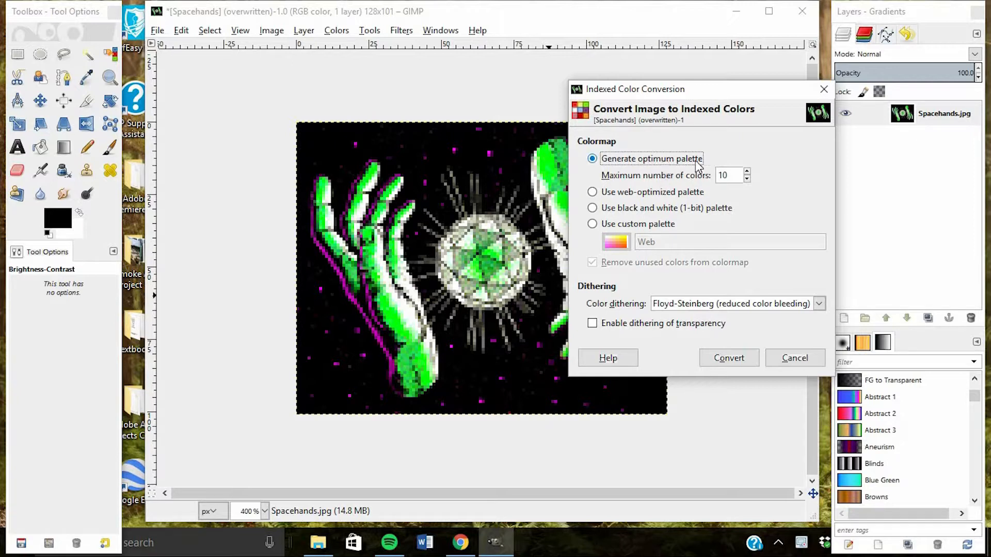
pyautogui.moveTo(736, 176); pyautogui.dragTo(718, 176)
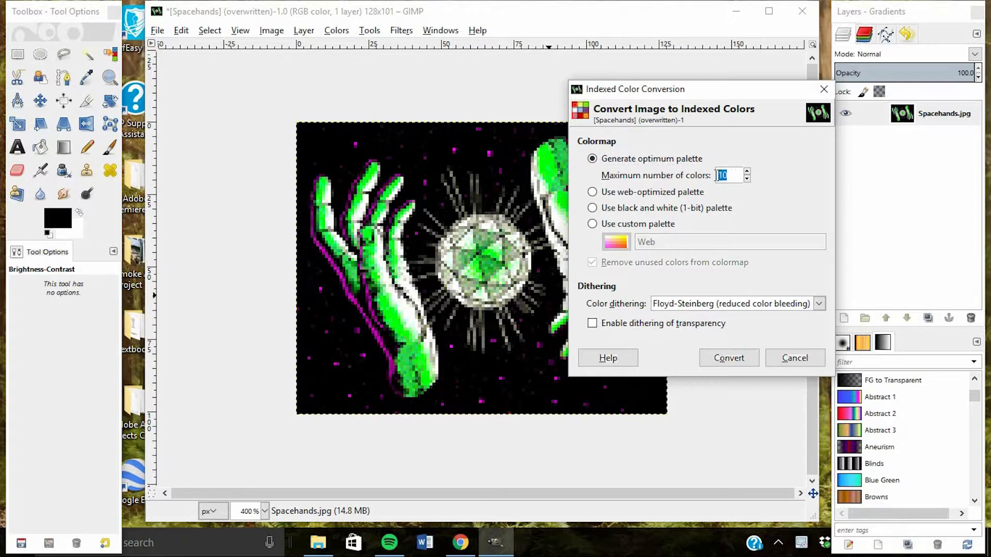
pyautogui.click(729, 176)
pyautogui.doubleClick(728, 175)
pyautogui.moveTo(699, 96); pyautogui.dragTo(672, 135)
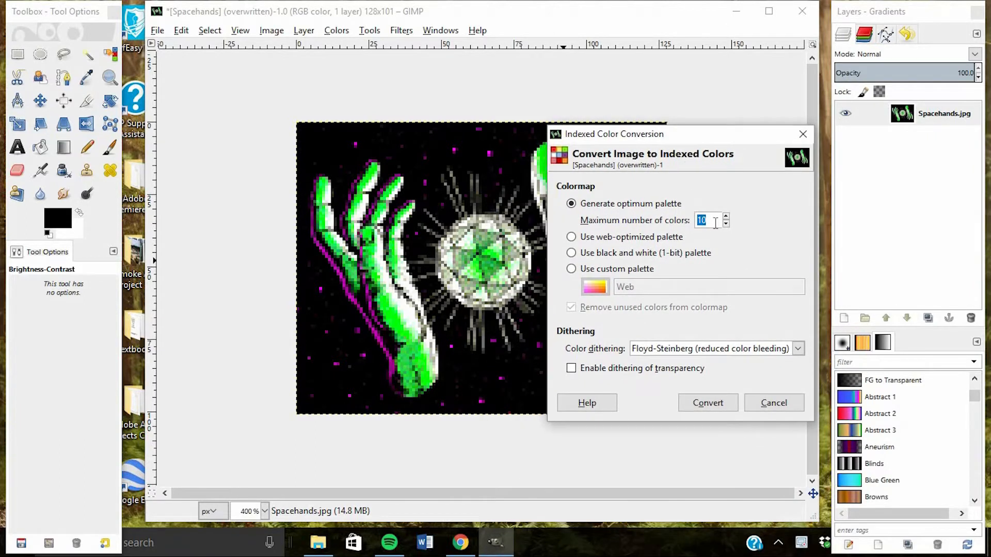
pyautogui.write('7')
pyautogui.click(698, 350)
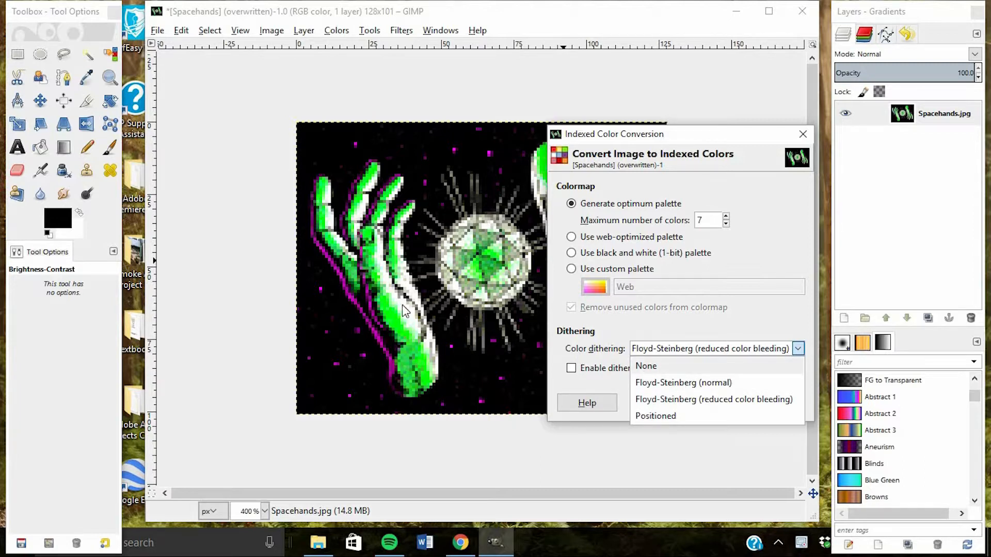
pyautogui.click(682, 401)
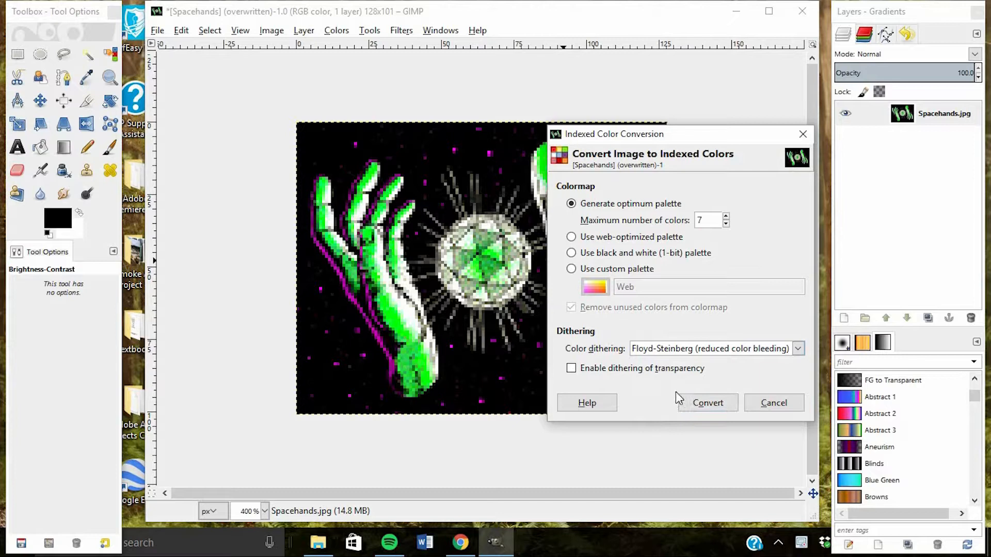
pyautogui.click(705, 403)
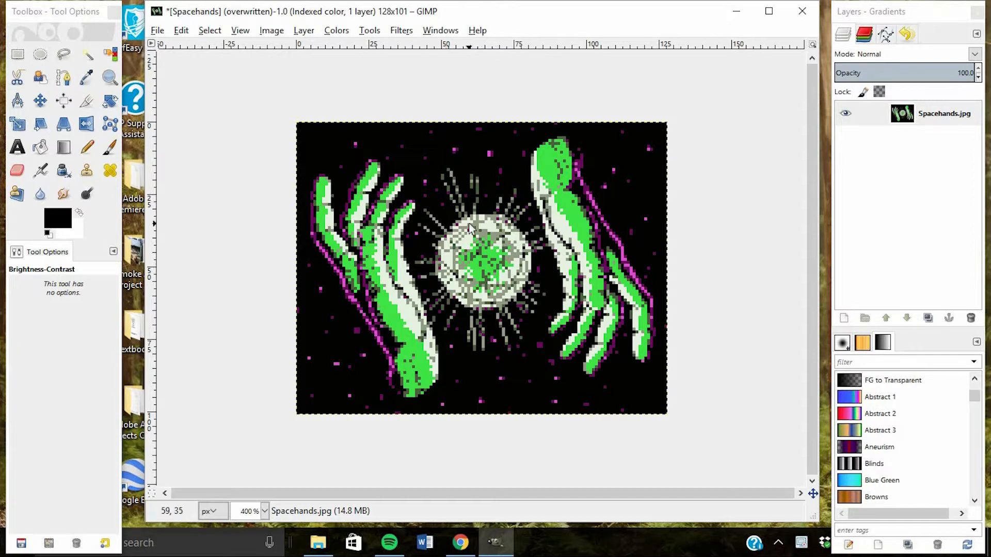
pyautogui.hotkey('ctrl', 'z')
# Convert the image to indexed color with a 10-color optimum palette and Floyd-Steinberg (reduced color bleeding) dithering
pyautogui.click(272, 30)
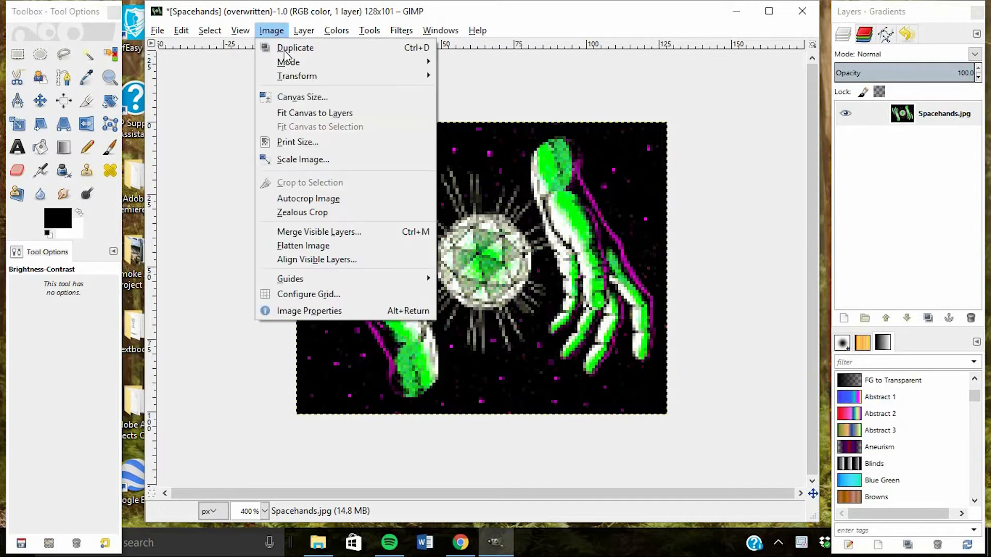
pyautogui.moveTo(368, 62)
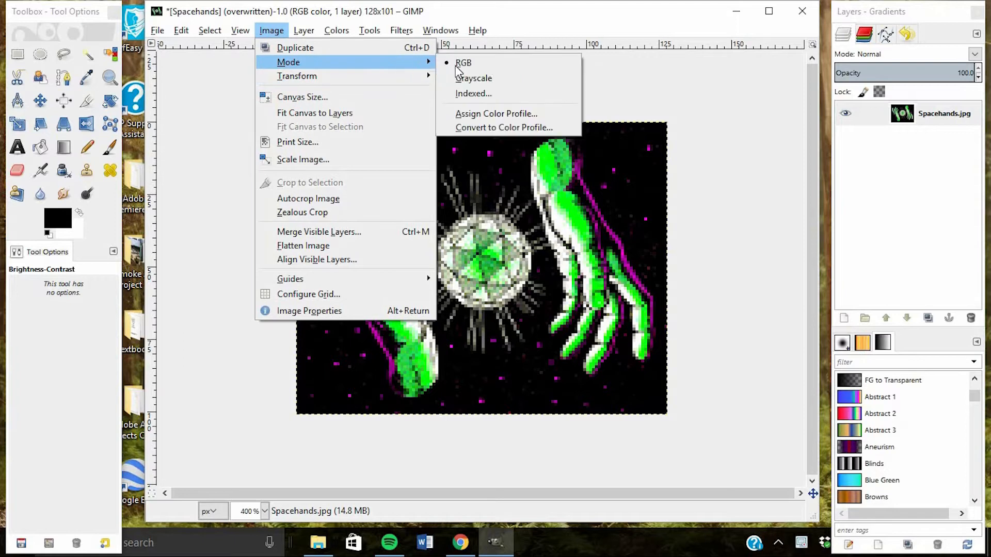
pyautogui.click(467, 91)
pyautogui.doubleClick(503, 229)
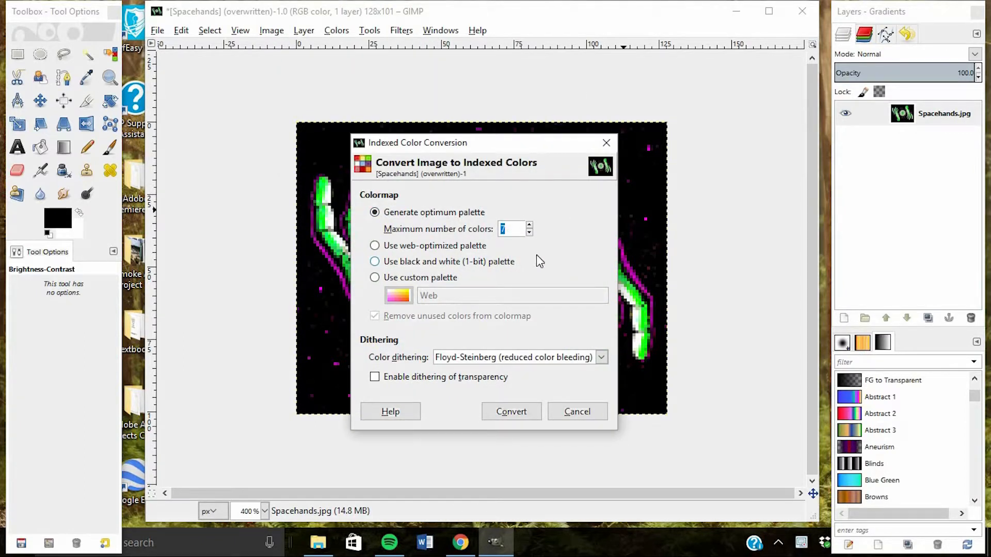
pyautogui.write('10')
pyautogui.click(521, 415)
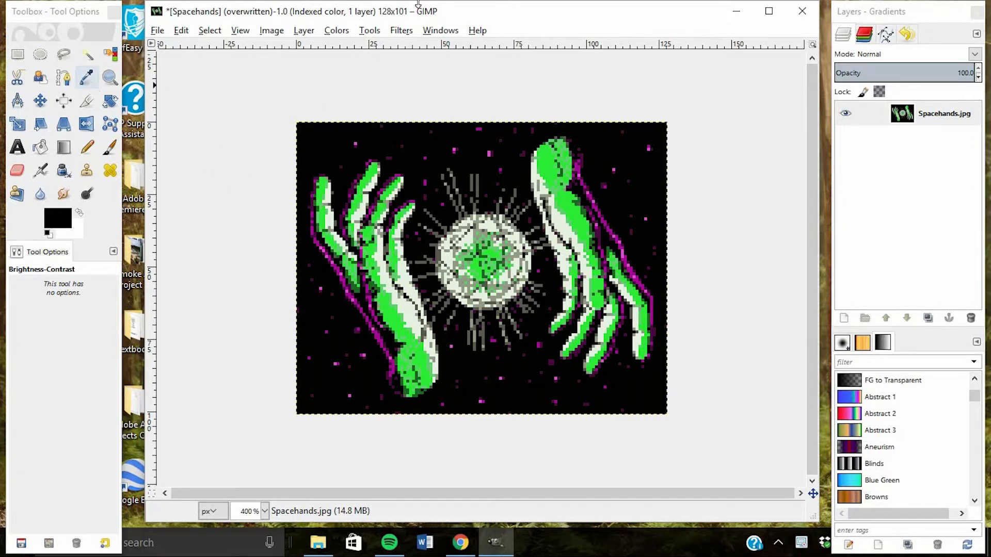
# Sample the dark background with the Color Picker and check the HTML notation of the foreground color
pyautogui.click(89, 81)
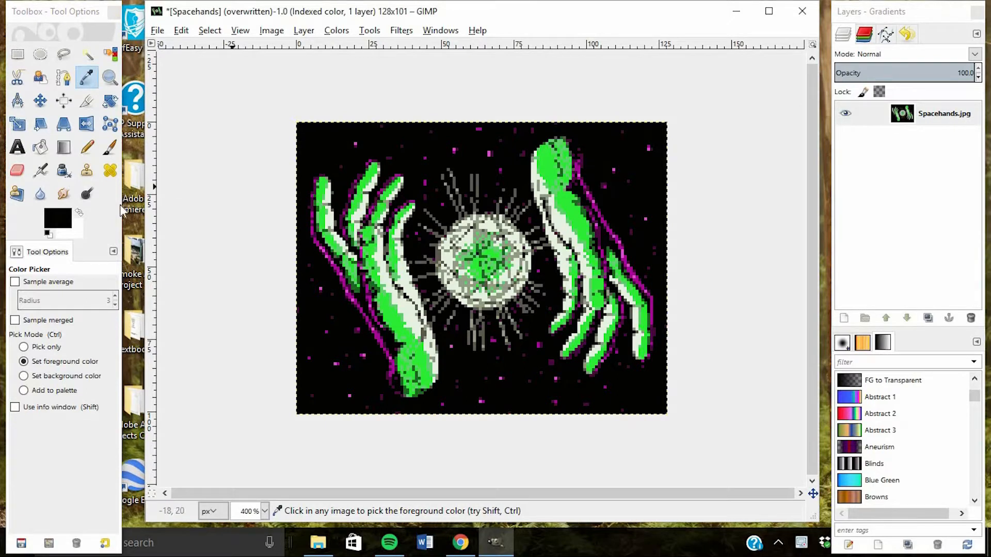
pyautogui.click(55, 221)
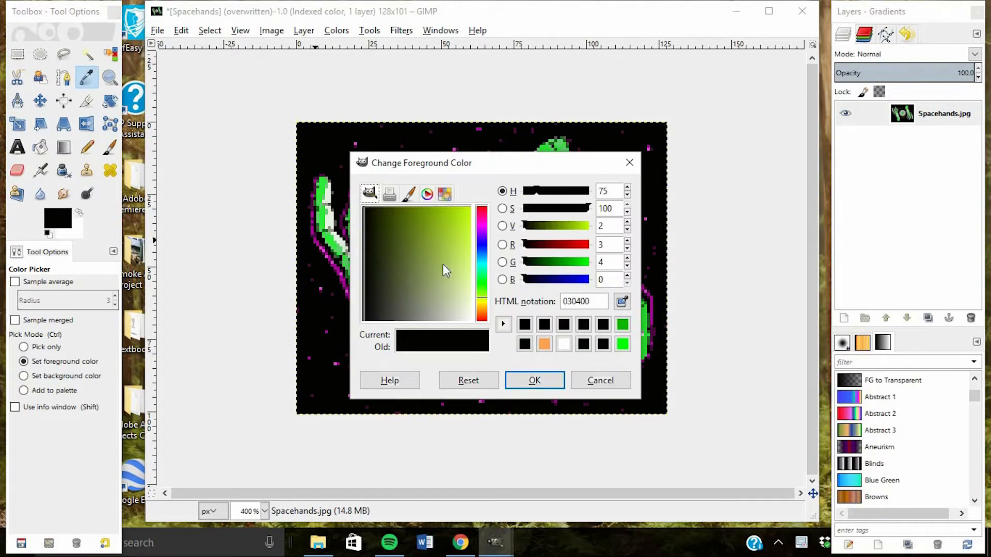
pyautogui.doubleClick(583, 301)
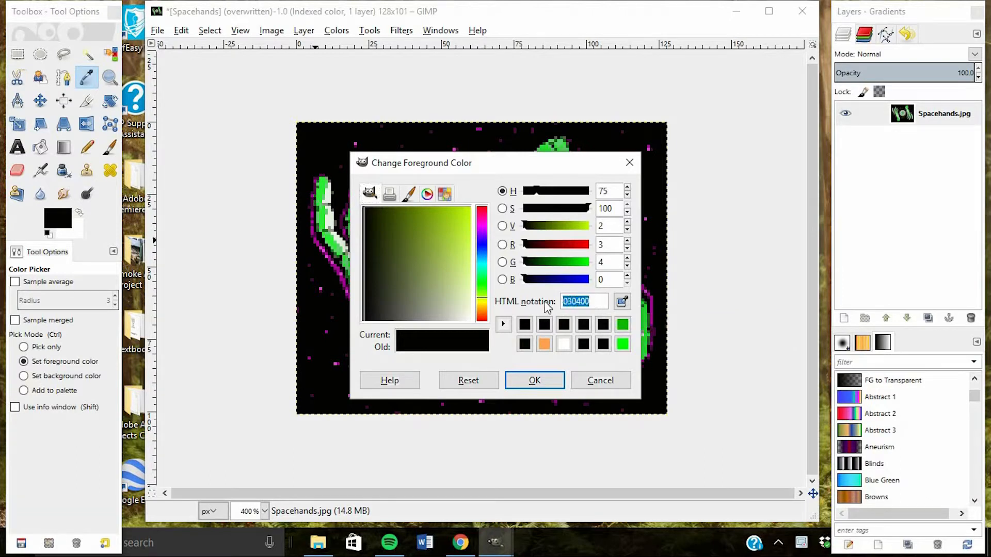
pyautogui.click(599, 301)
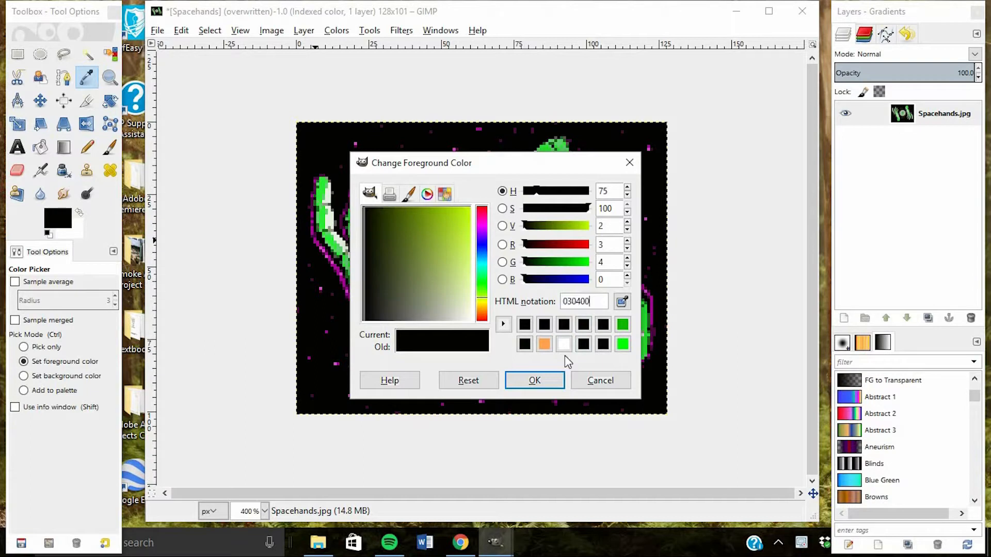
pyautogui.click(535, 382)
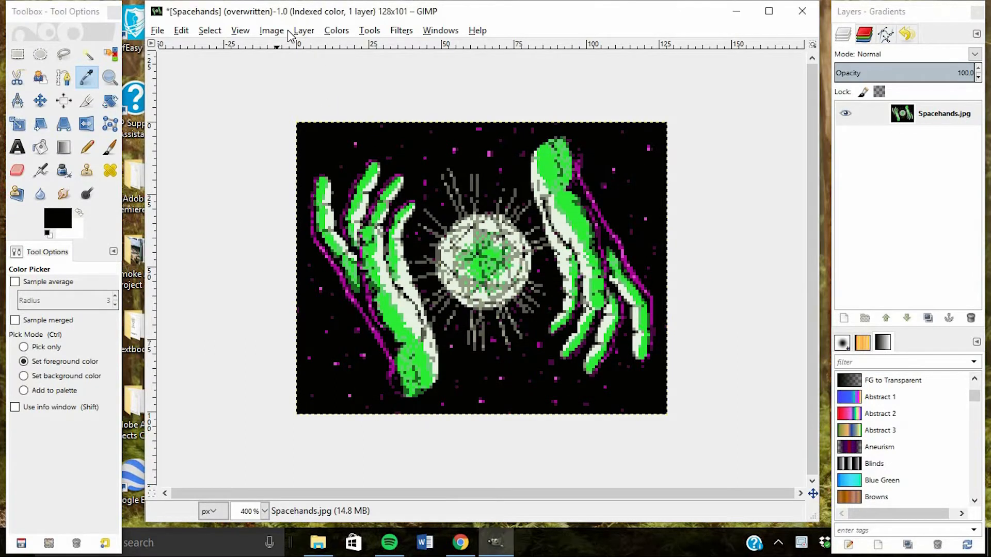
# Change the background's entry #0 in the image colormap to pure black, 000000
pyautogui.click(440, 32)
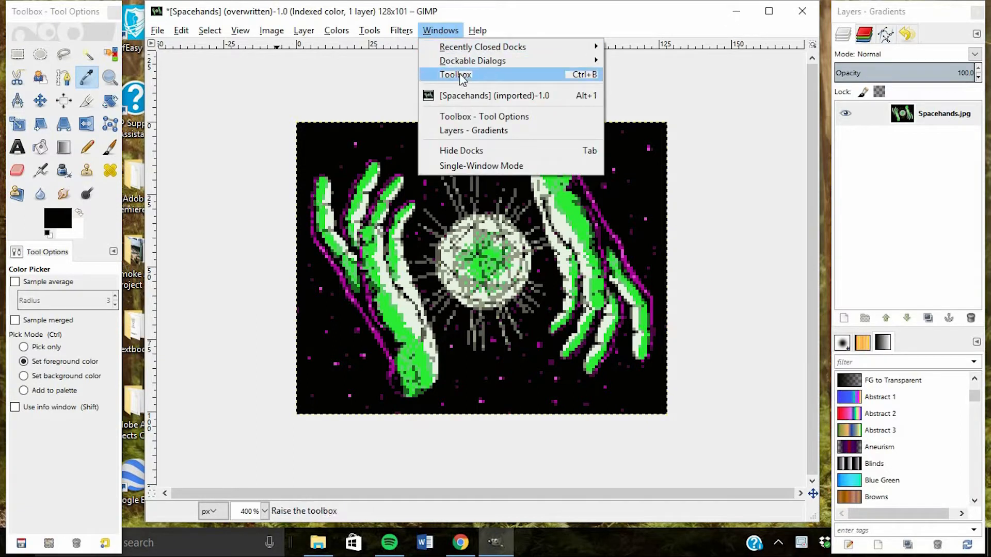
pyautogui.moveTo(503, 61)
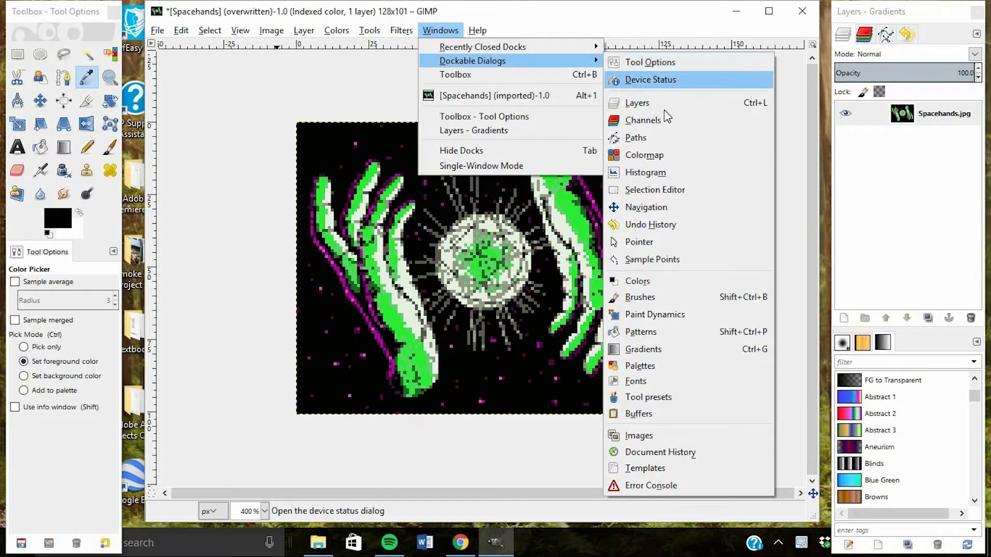
pyautogui.click(657, 156)
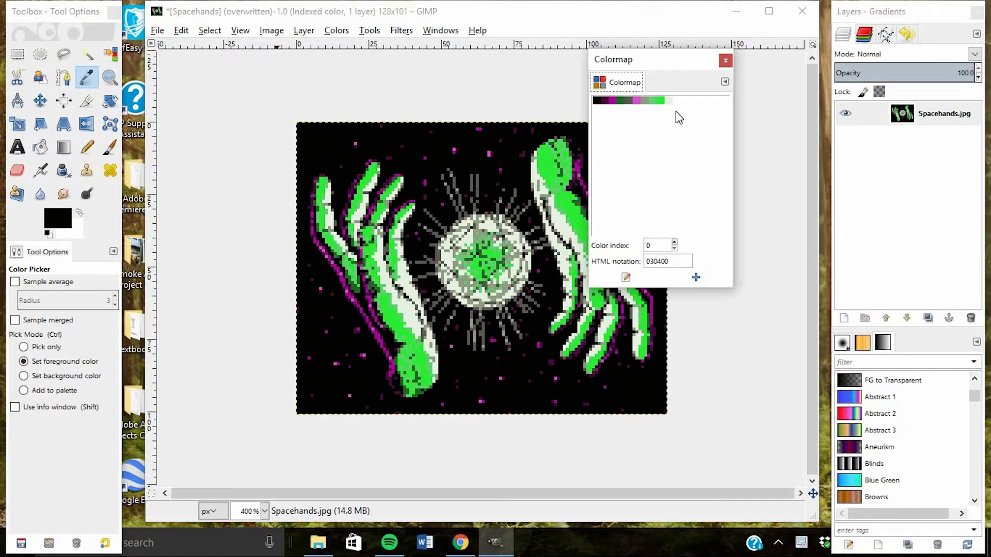
pyautogui.click(597, 101)
pyautogui.doubleClick(597, 102)
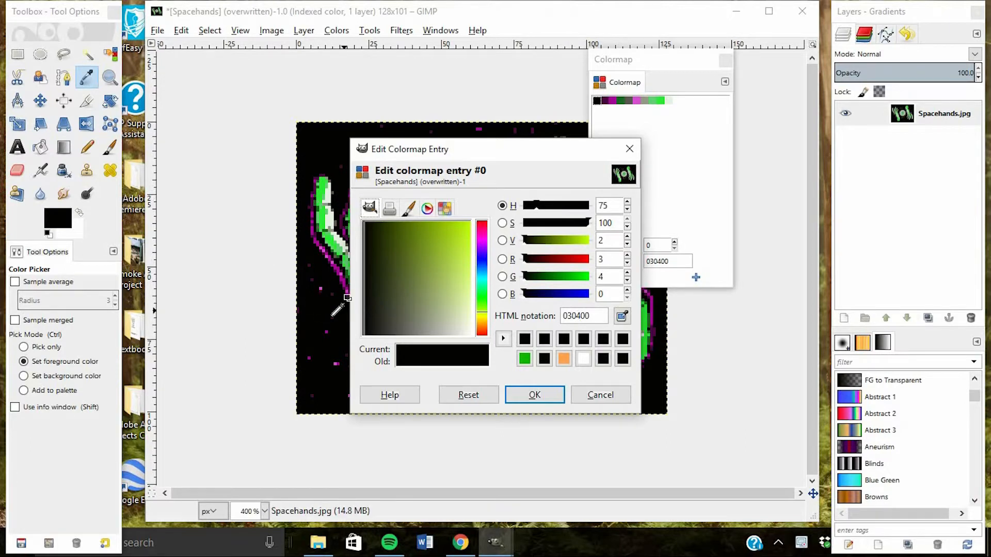
pyautogui.moveTo(447, 283); pyautogui.dragTo(363, 222)
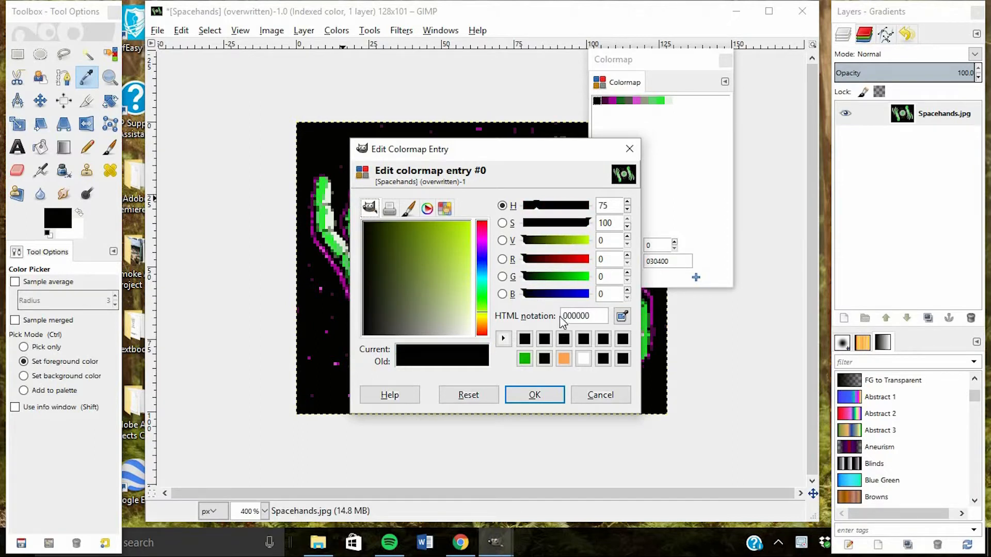
pyautogui.click(535, 396)
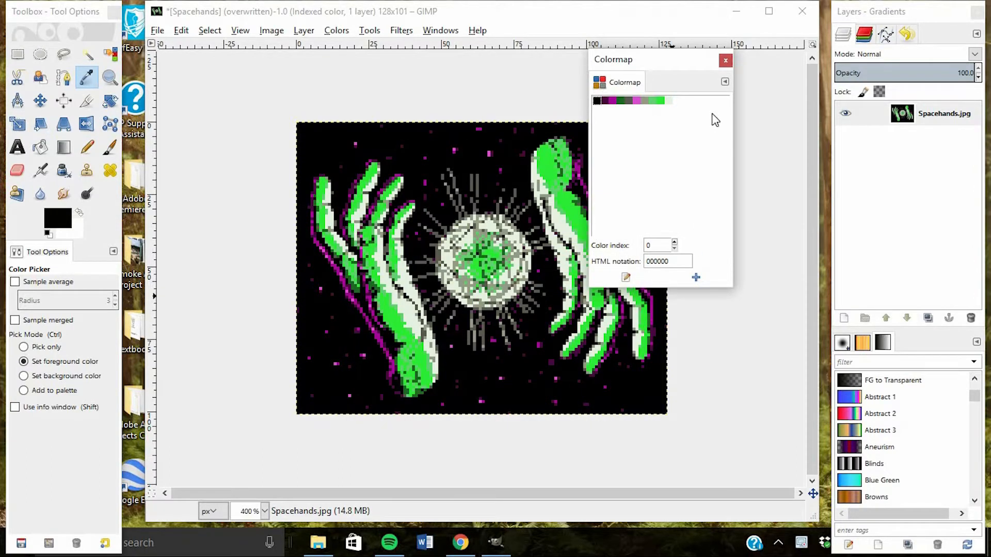
pyautogui.click(726, 62)
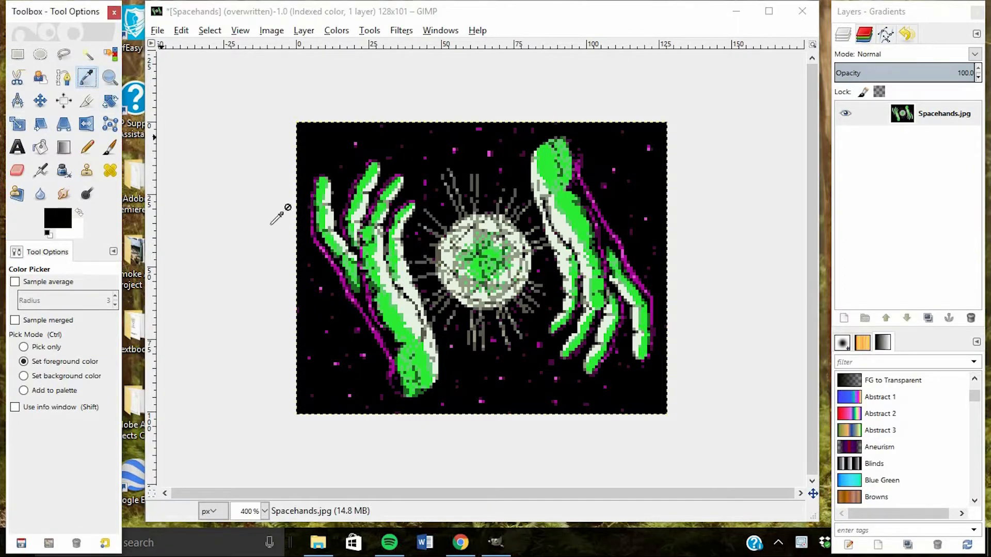
# Sample the corrected black background as the foreground color and check its HTML notation
pyautogui.click(317, 312)
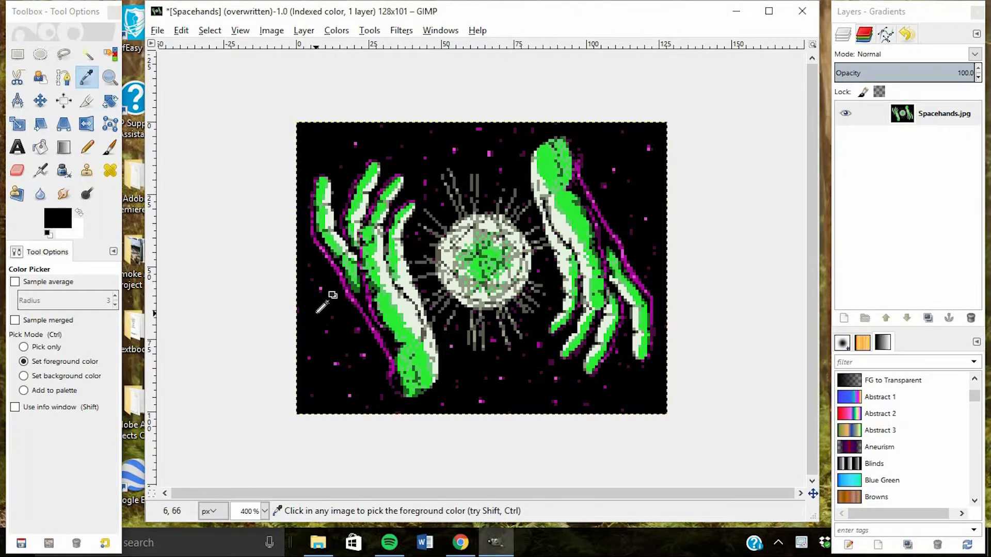
pyautogui.click(66, 219)
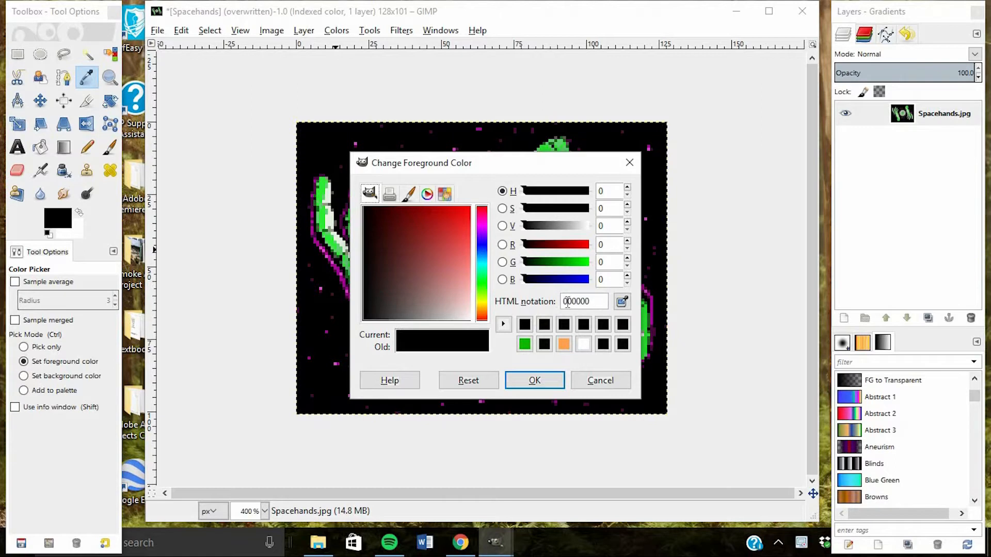
pyautogui.click(553, 378)
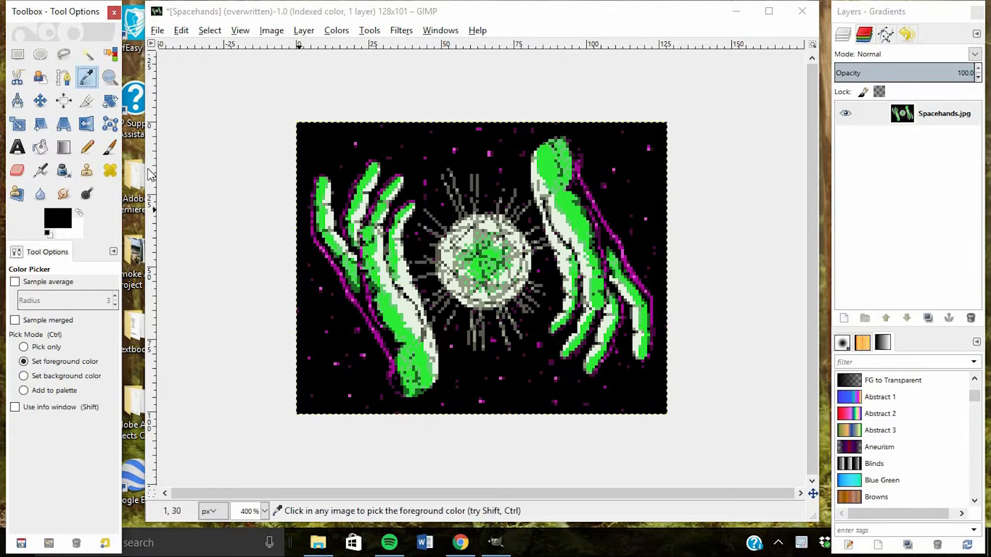
# Set up the Pencil tool with a brush size of 1 for pixel-level editing
pyautogui.click(88, 149)
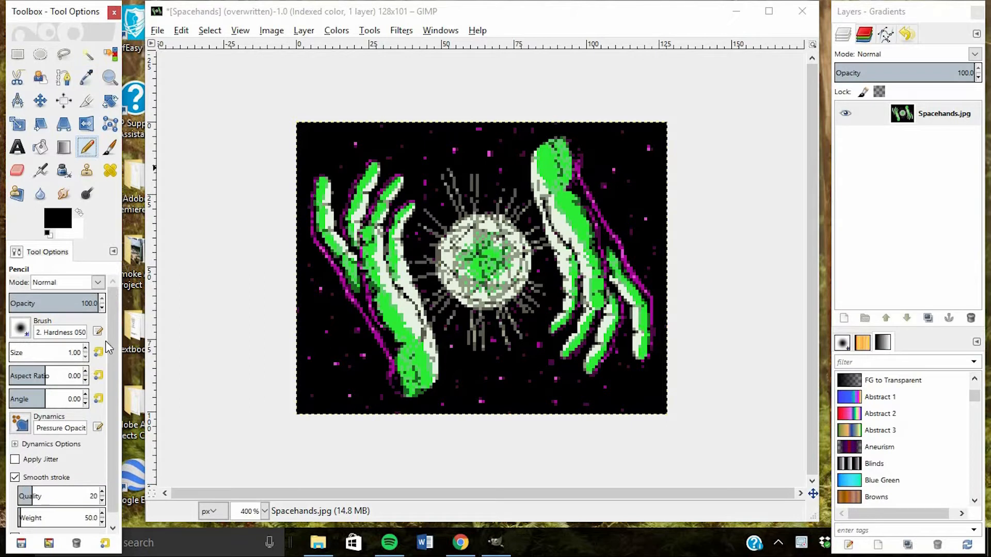
pyautogui.click(75, 353)
pyautogui.write('1')
pyautogui.press('Return')
pyautogui.click(27, 330)
pyautogui.click(25, 332)
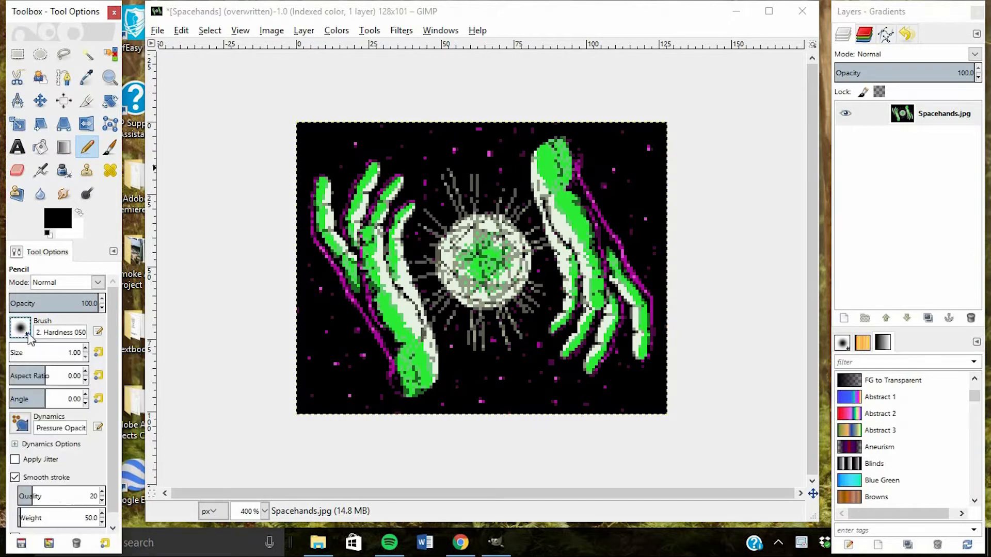
pyautogui.scroll(-1, 115, 368)
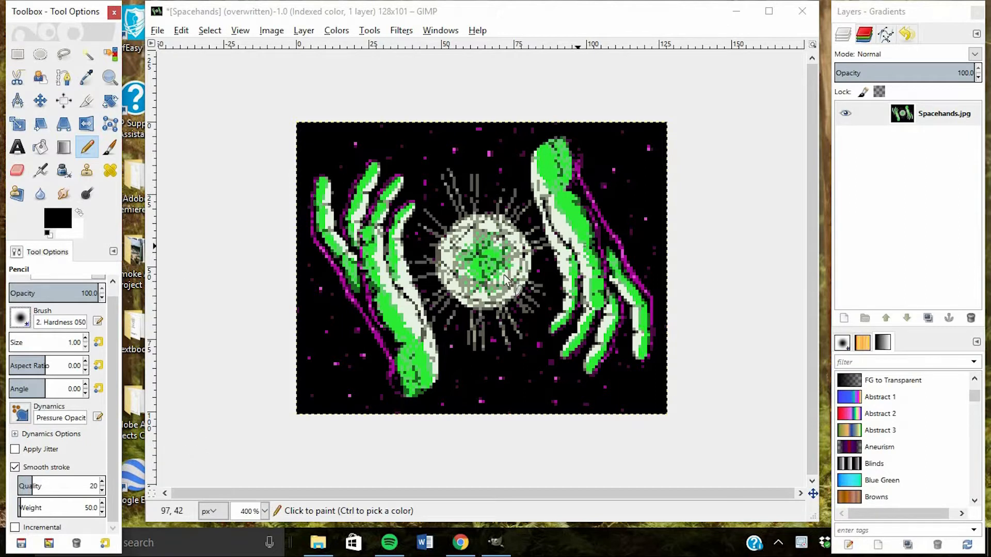
# Draw black, one-pixel facet lines across the central orb with the Pencil to form a network of angular segments
pyautogui.click(264, 511)
pyautogui.click(255, 393)
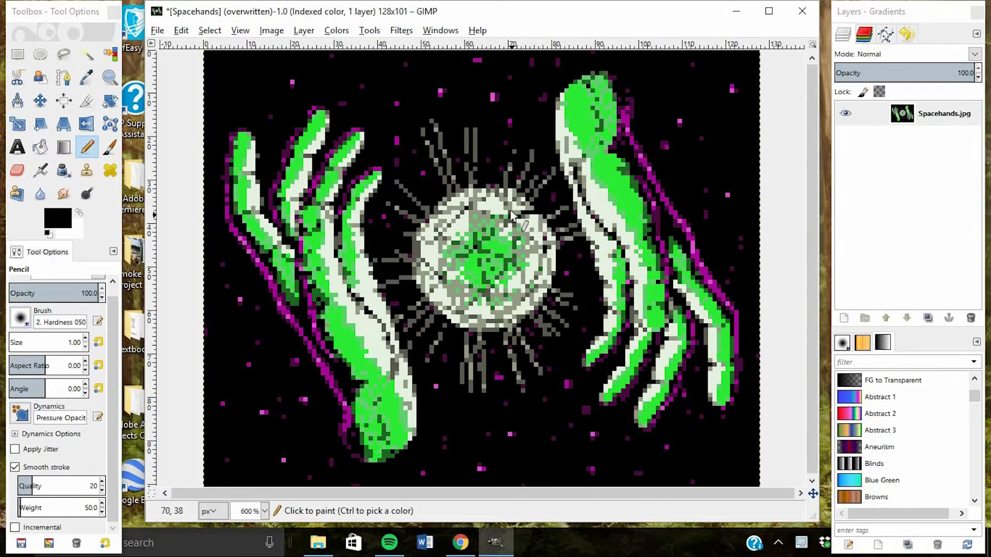
pyautogui.moveTo(512, 211); pyautogui.dragTo(446, 208)
pyautogui.moveTo(468, 212); pyautogui.dragTo(476, 248)
pyautogui.moveTo(513, 218)
pyautogui.mouseDown()
pyautogui.moveTo(524, 284)
pyautogui.moveTo(553, 240)
pyautogui.moveTo(540, 239)
pyautogui.mouseUp()
pyautogui.moveTo(526, 228); pyautogui.dragTo(538, 243)
pyautogui.moveTo(553, 249); pyautogui.dragTo(542, 286)
pyautogui.moveTo(513, 257); pyautogui.dragTo(439, 238)
pyautogui.moveTo(459, 217); pyautogui.dragTo(414, 239)
pyautogui.moveTo(441, 243)
pyautogui.mouseDown()
pyautogui.moveTo(441, 274)
pyautogui.moveTo(484, 289)
pyautogui.mouseUp()
pyautogui.moveTo(514, 268); pyautogui.dragTo(488, 289)
pyautogui.moveTo(479, 295); pyautogui.dragTo(458, 311)
pyautogui.moveTo(528, 295); pyautogui.dragTo(488, 295)
pyautogui.moveTo(444, 288)
pyautogui.mouseDown()
pyautogui.moveTo(485, 291)
pyautogui.moveTo(498, 314)
pyautogui.mouseUp()
pyautogui.moveTo(444, 282); pyautogui.dragTo(427, 298)
pyautogui.moveTo(438, 273); pyautogui.dragTo(414, 260)
pyautogui.moveTo(452, 303); pyautogui.dragTo(432, 311)
pyautogui.moveTo(457, 311); pyautogui.dragTo(463, 324)
pyautogui.moveTo(467, 321)
pyautogui.mouseDown()
pyautogui.moveTo(519, 320)
pyautogui.moveTo(461, 322)
pyautogui.mouseUp()
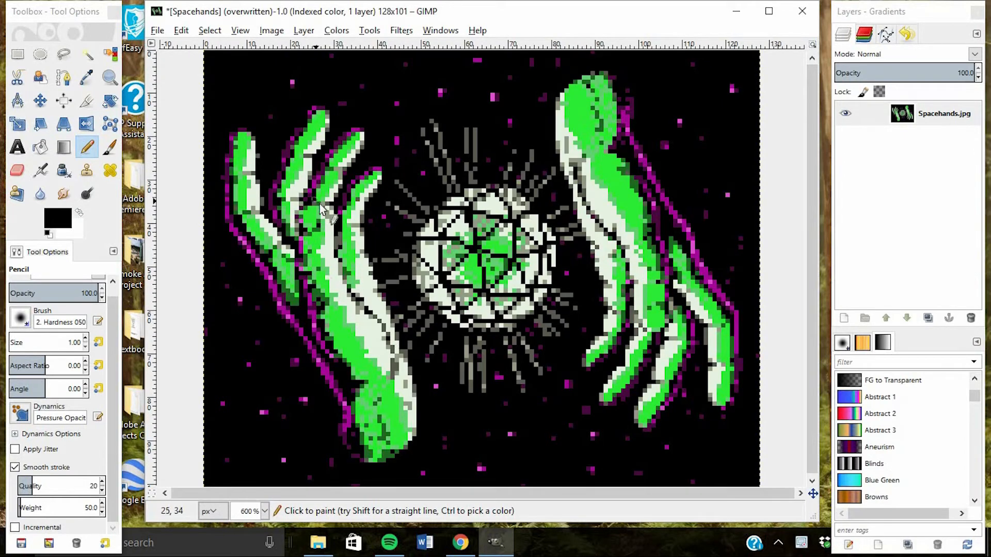
# Redraw the black contour lines on the fingers, palms and forearms of both hands with the Pencil
pyautogui.moveTo(320, 204)
pyautogui.mouseDown()
pyautogui.moveTo(391, 366)
pyautogui.moveTo(297, 247)
pyautogui.mouseUp()
pyautogui.moveTo(310, 184); pyautogui.dragTo(299, 199)
pyautogui.moveTo(575, 167)
pyautogui.mouseDown()
pyautogui.moveTo(586, 205)
pyautogui.moveTo(672, 321)
pyautogui.mouseUp()
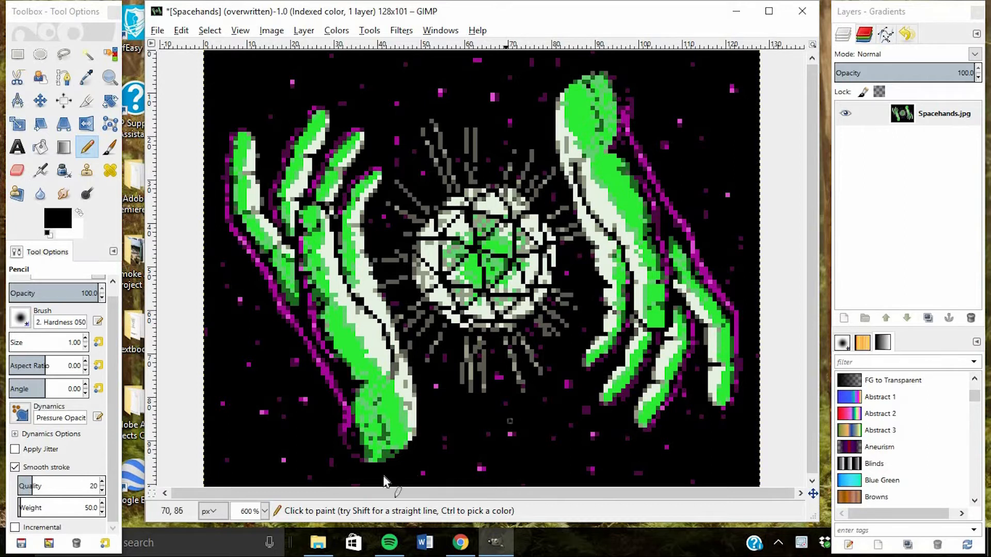
pyautogui.click(264, 511)
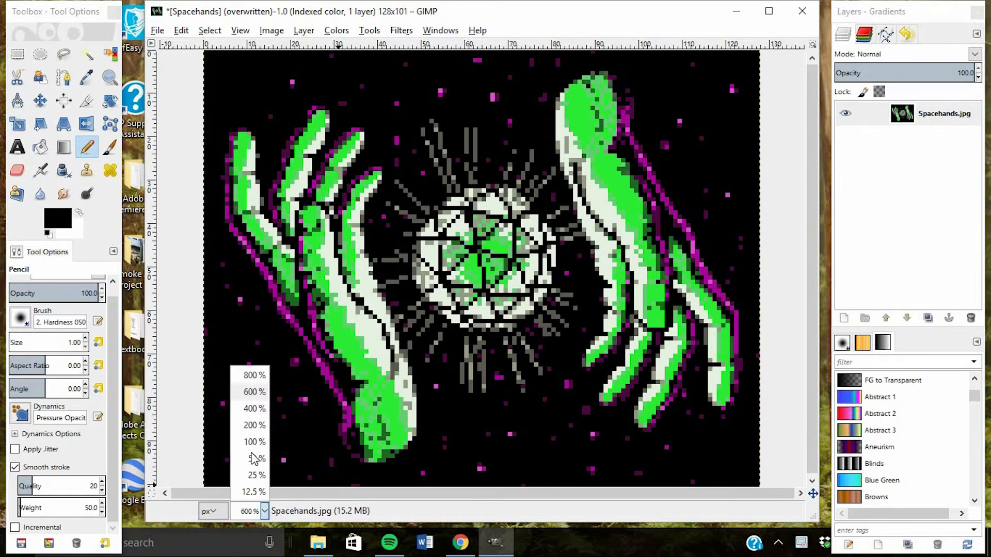
pyautogui.click(254, 426)
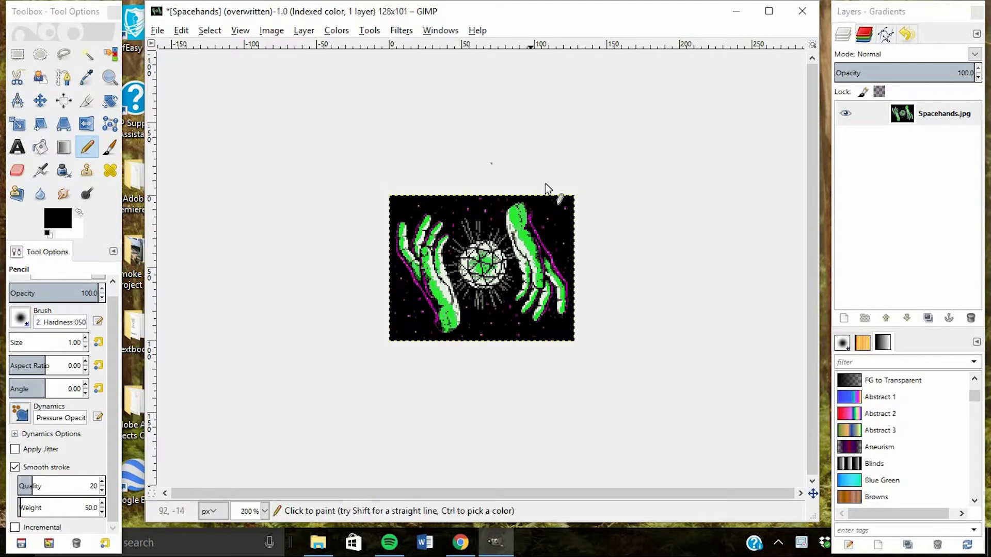
pyautogui.click(159, 32)
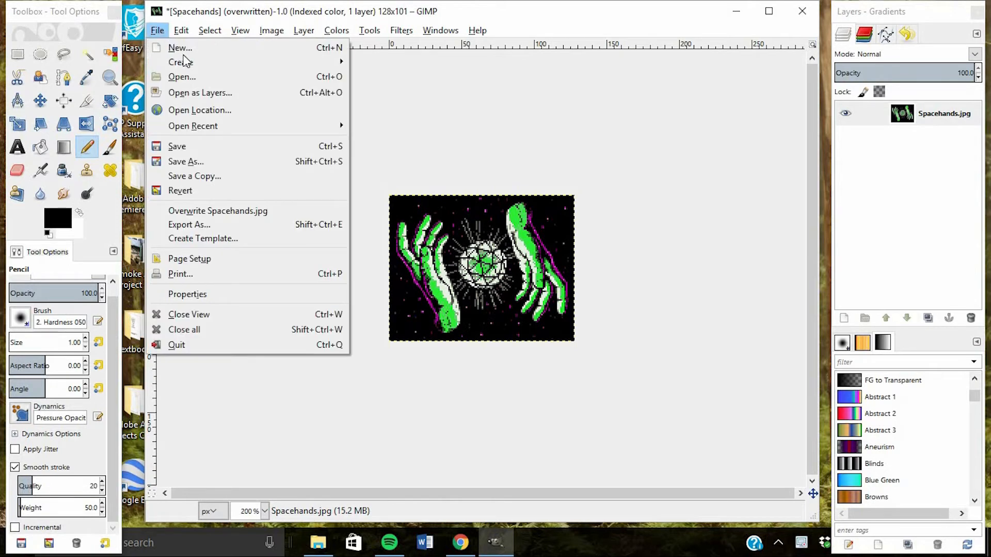
pyautogui.click(206, 229)
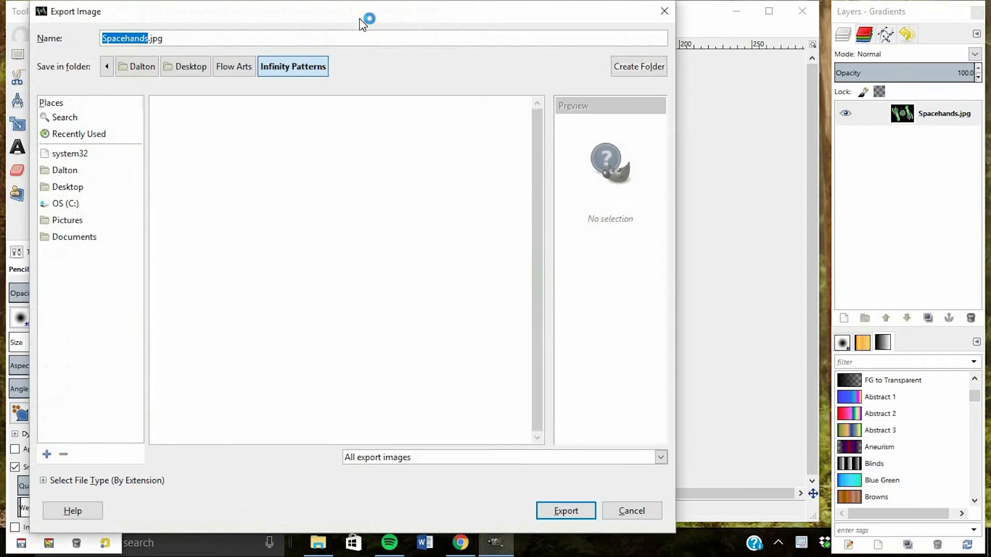
pyautogui.moveTo(361, 4); pyautogui.dragTo(380, 97)
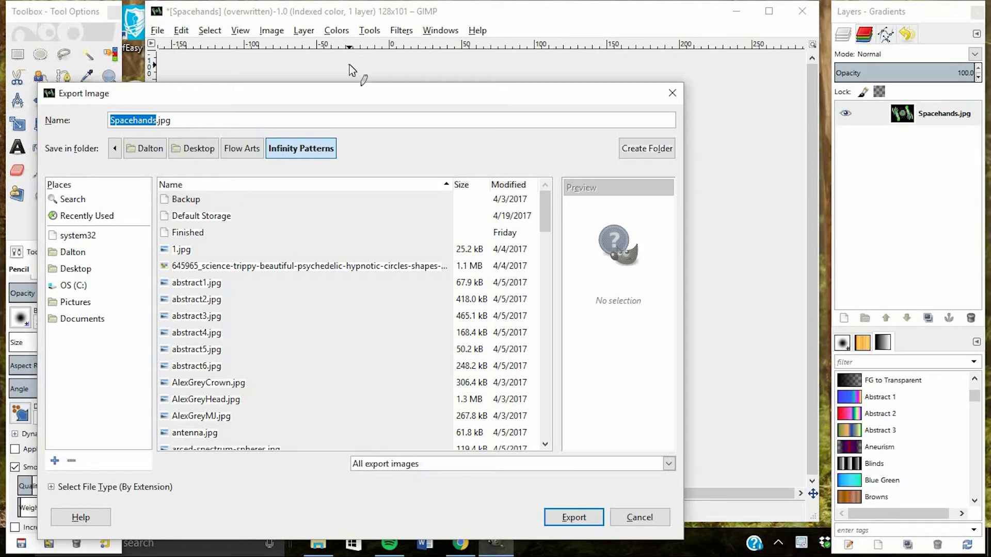
pyautogui.click(672, 93)
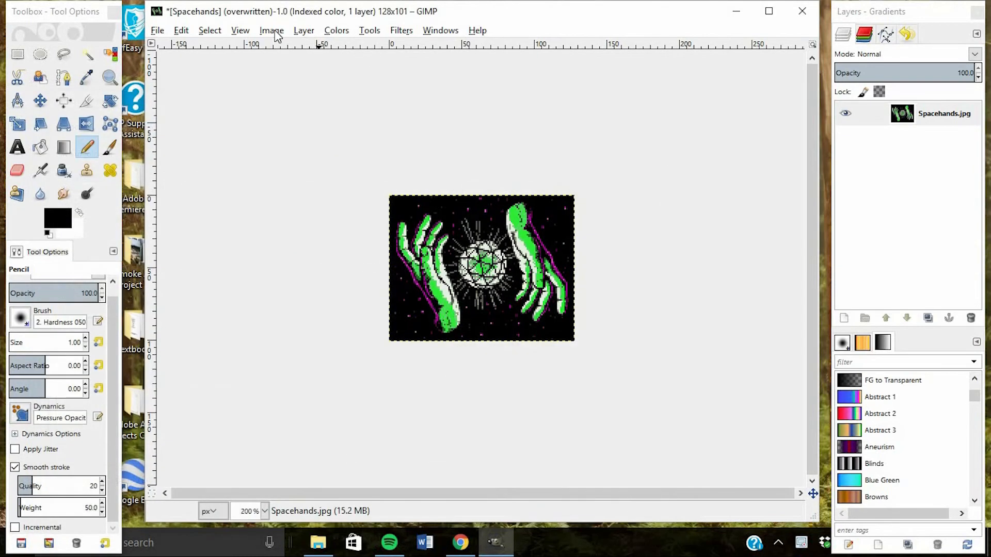
pyautogui.click(271, 30)
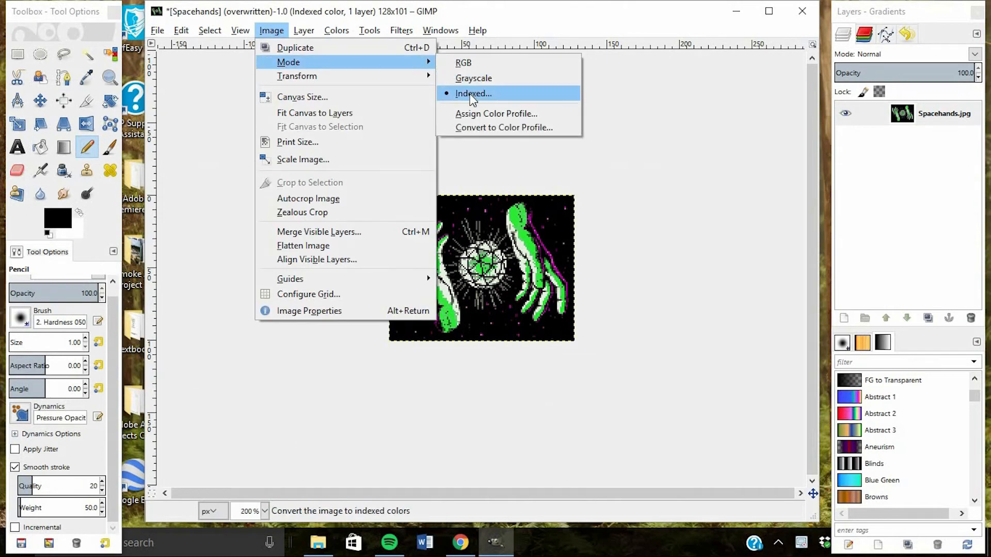
pyautogui.click(271, 30)
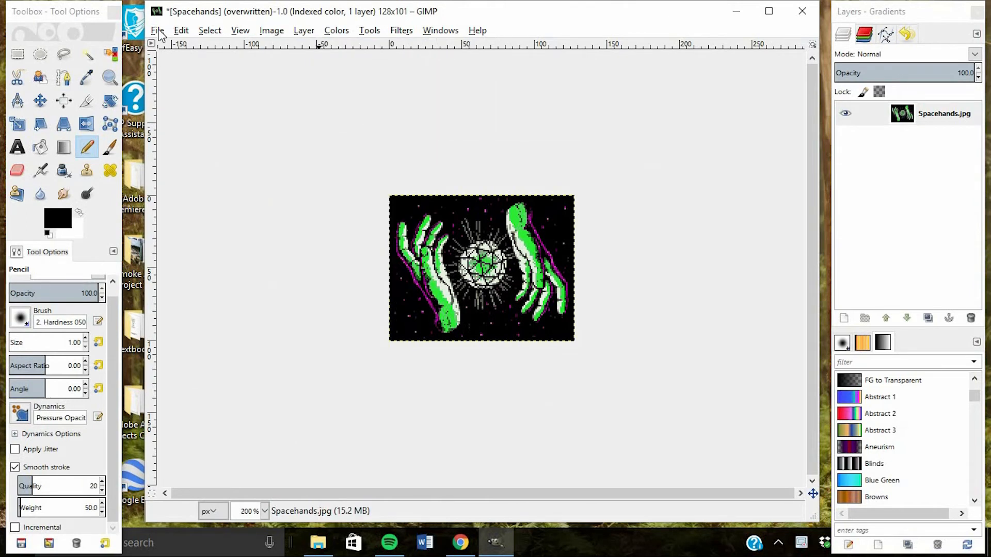
# Set up an image export named Spacehands.bmp in the Finished folder inside Infinity Patterns
pyautogui.click(157, 29)
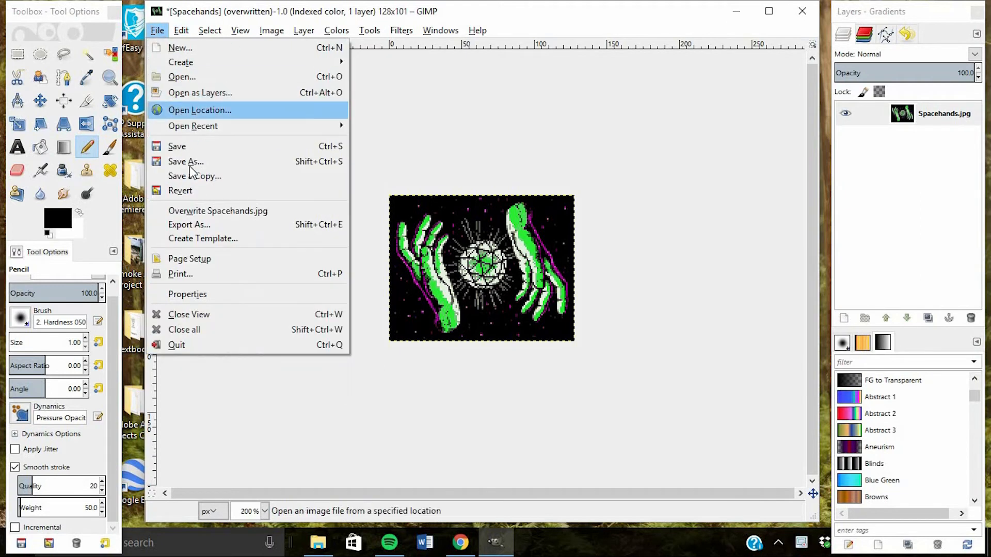
pyautogui.click(196, 225)
pyautogui.moveTo(173, 121); pyautogui.dragTo(158, 121)
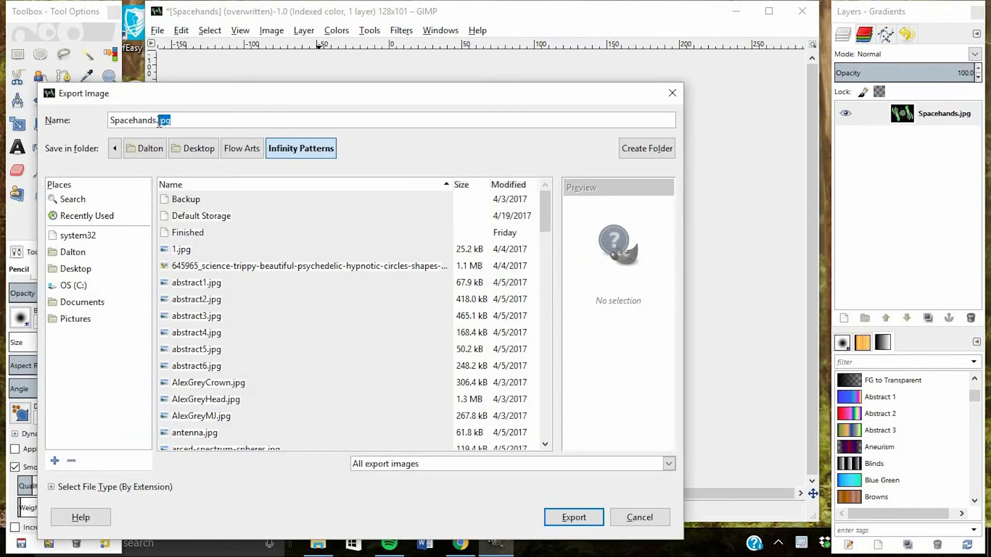
pyautogui.write('bmp')
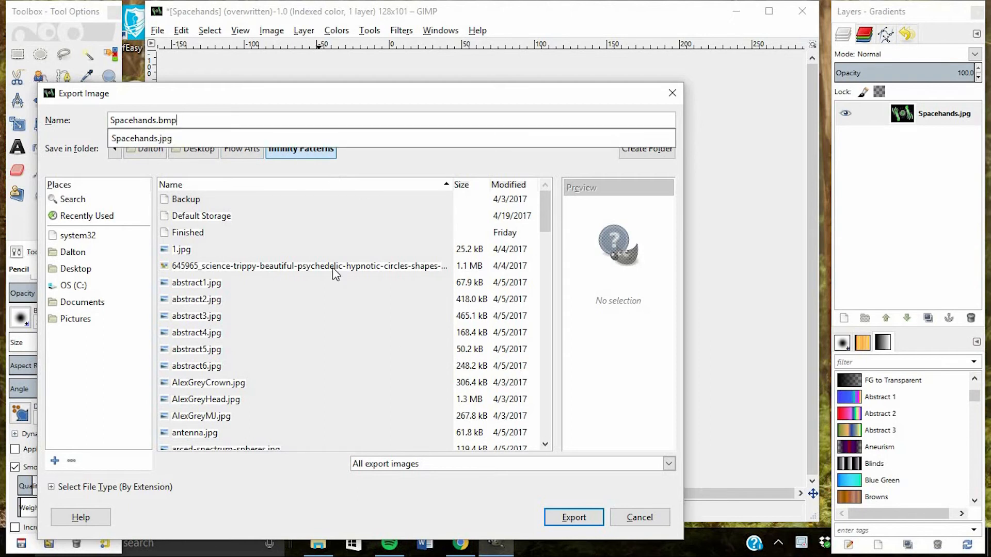
pyautogui.doubleClick(199, 233)
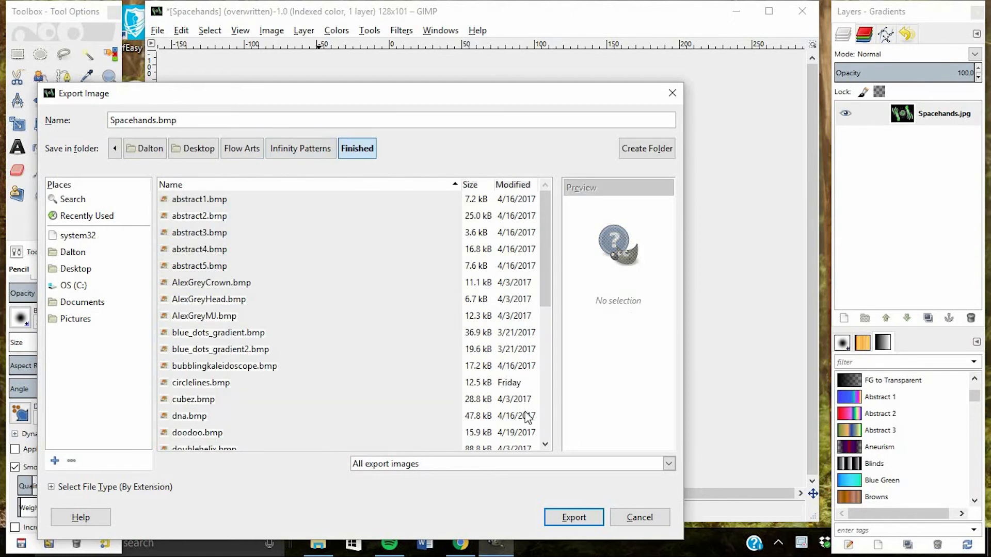
# Export the image as BMP with the compatibility option "Do not write color space information" enabled
pyautogui.click(574, 518)
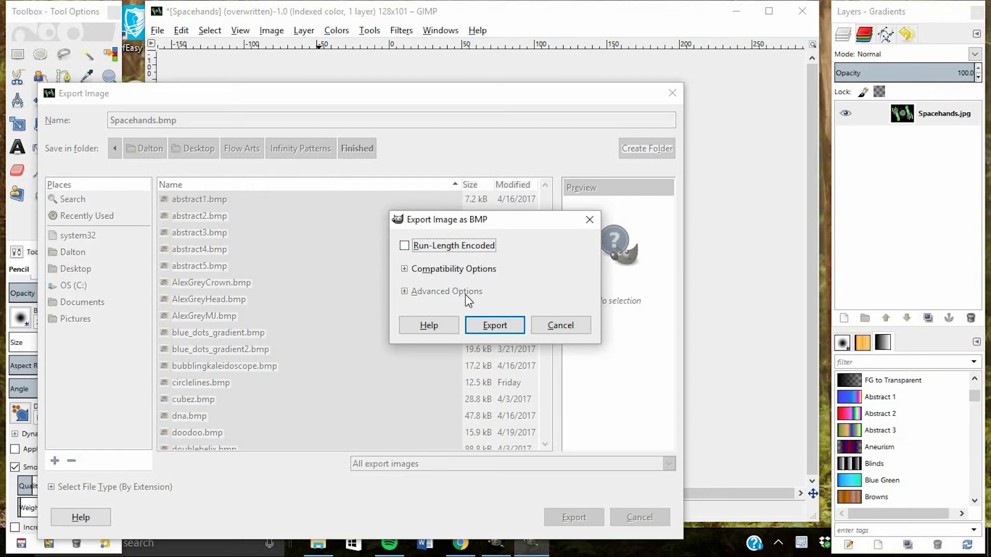
pyautogui.click(406, 269)
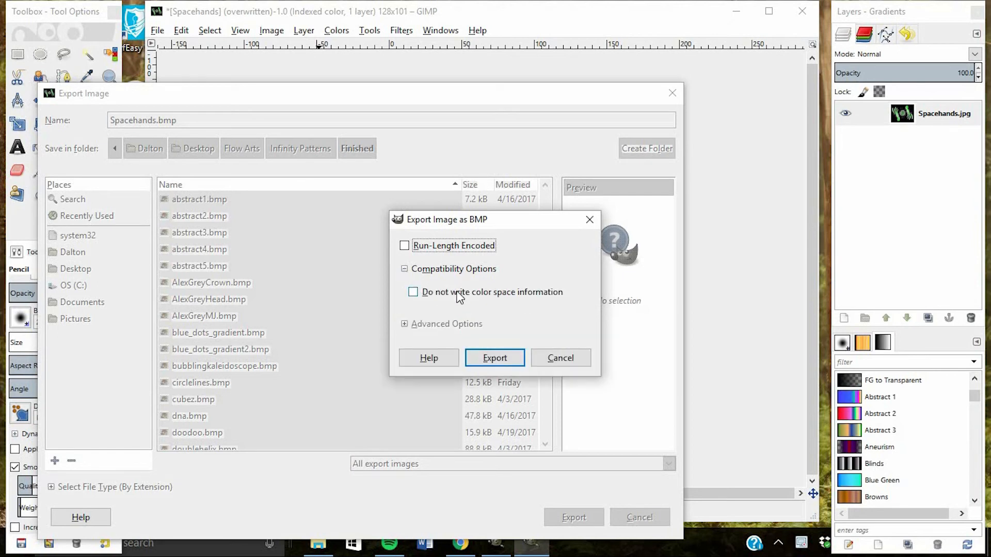
pyautogui.click(413, 293)
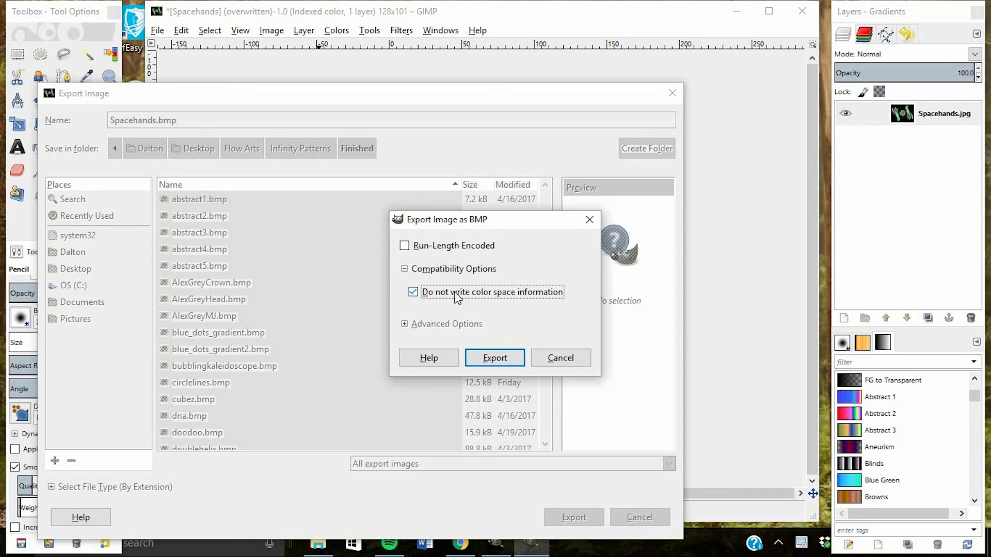
pyautogui.click(510, 358)
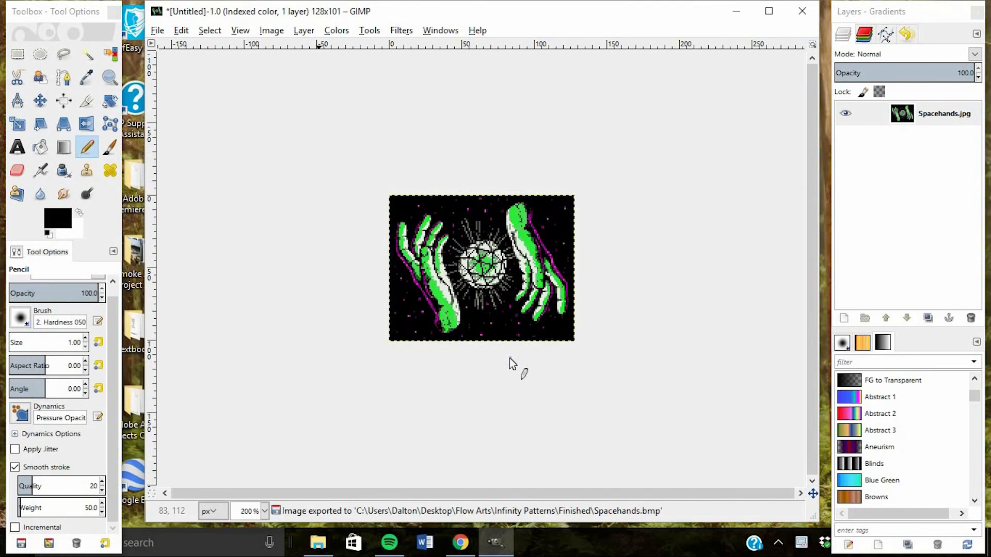